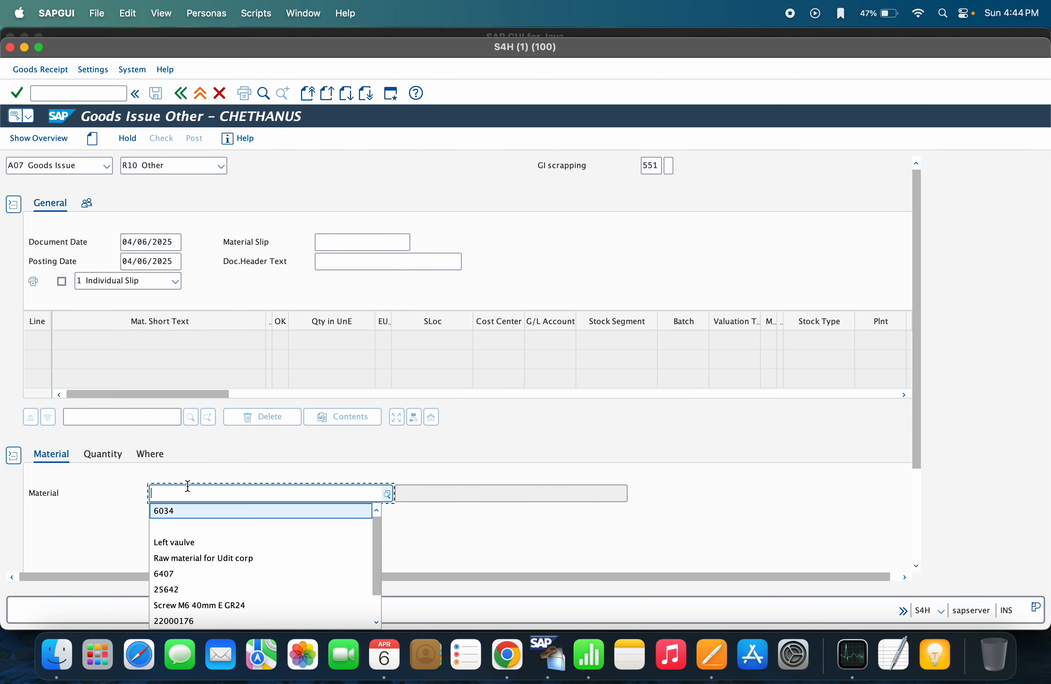
Set the item to raw material 6034 with a quantity of 10
click(177, 506)
click(117, 453)
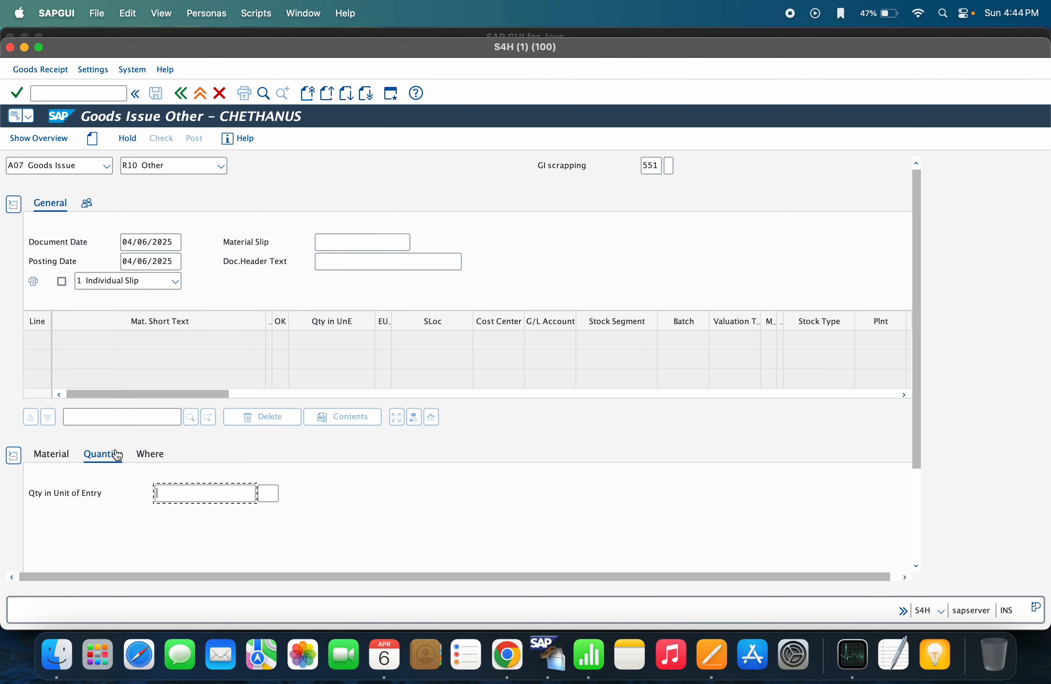
click(210, 497)
click(187, 510)
drag(169, 493, 130, 497)
Bring up the list of 363 inventory movement types for the item
click(162, 456)
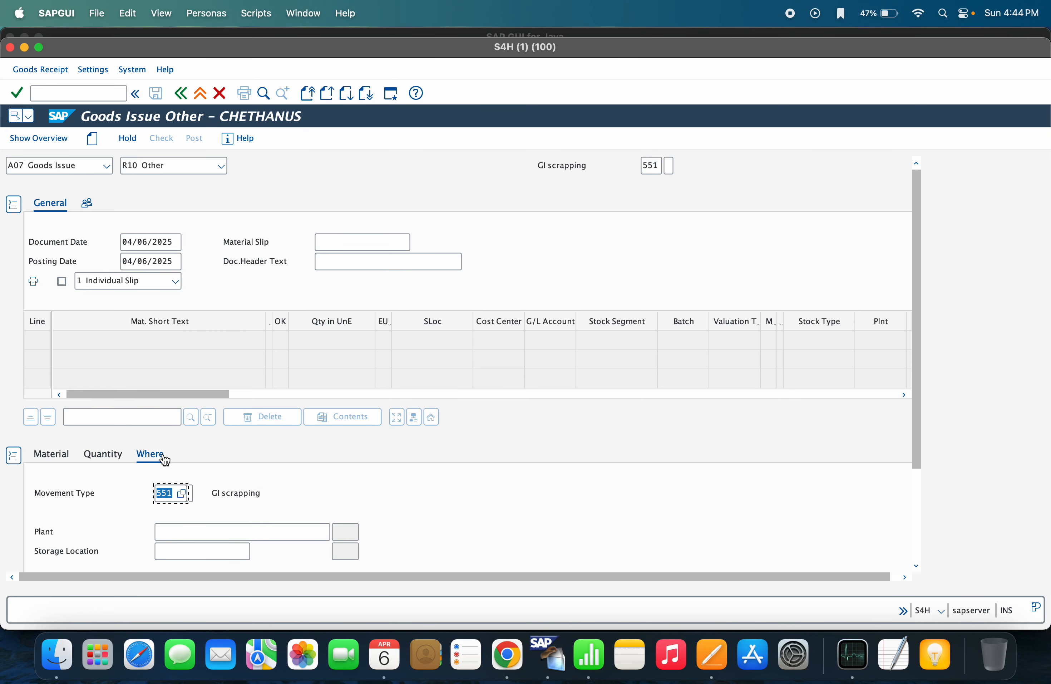
click(185, 496)
drag(553, 165, 549, 384)
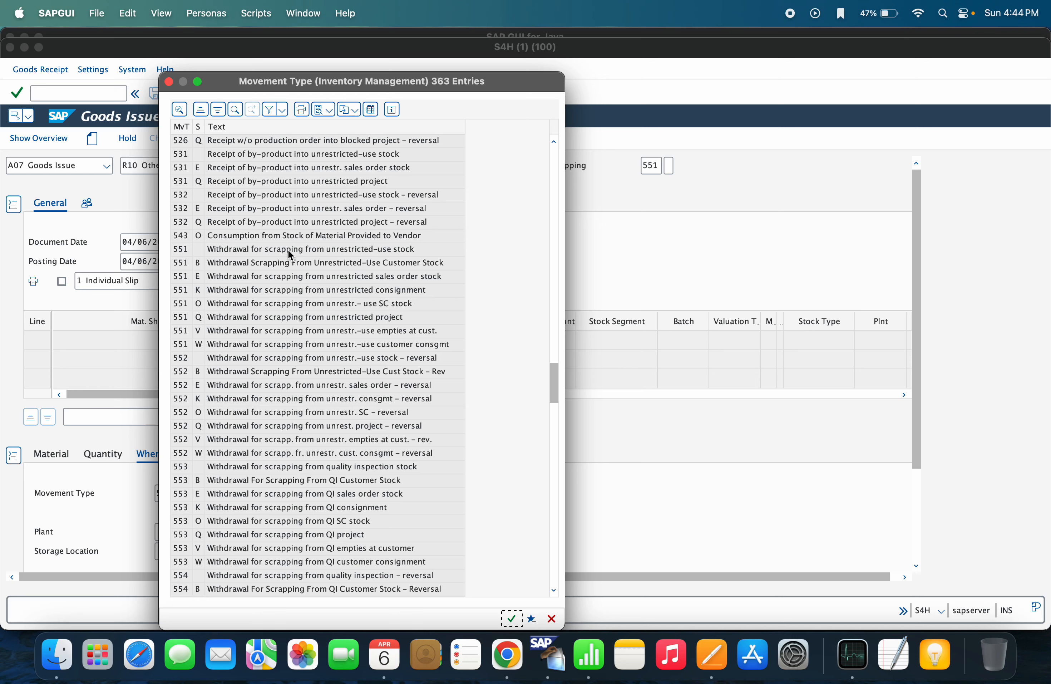
Compare 551 unrestricted, 553 quality-inspection and 555 blocked-stock scrapping entries, then close the list keeping 551
drag(553, 386, 553, 389)
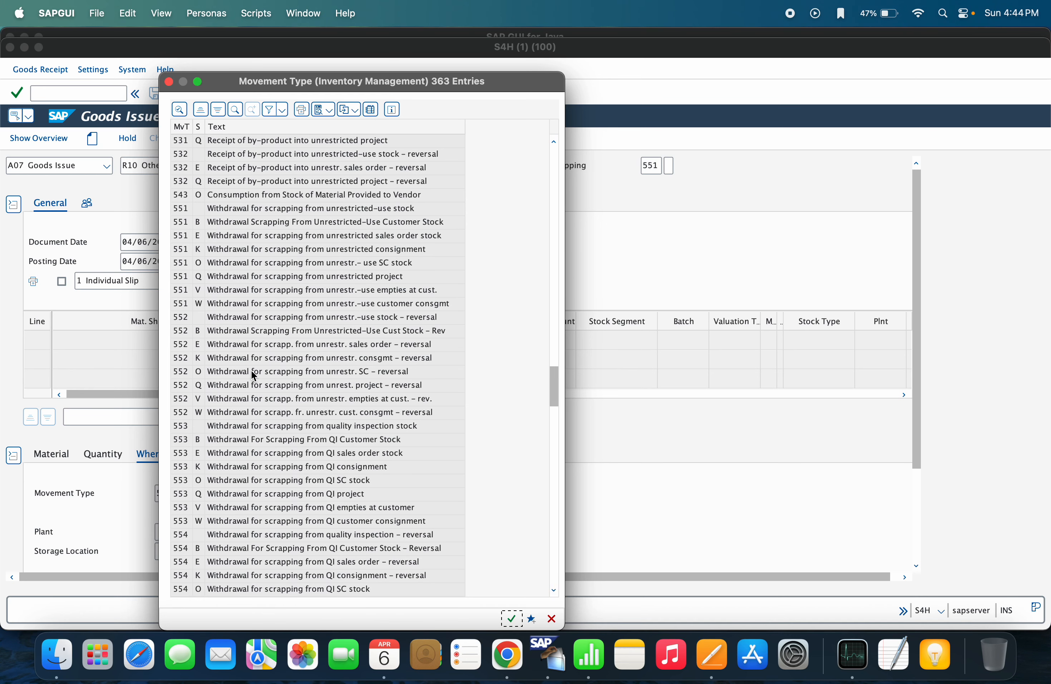
click(318, 427)
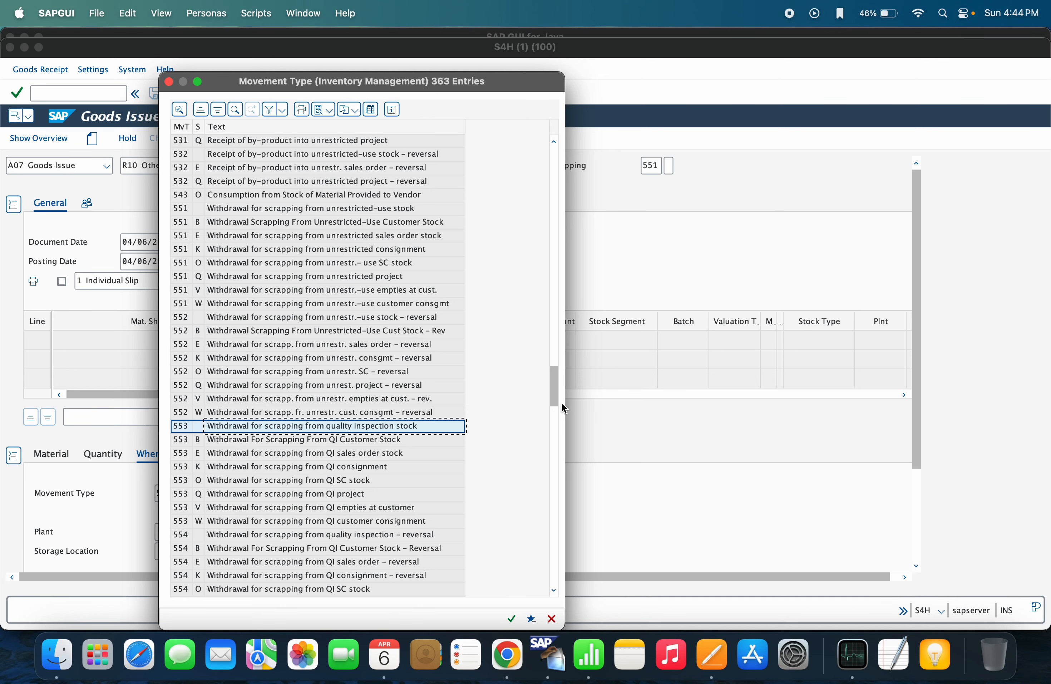
drag(556, 402, 557, 413)
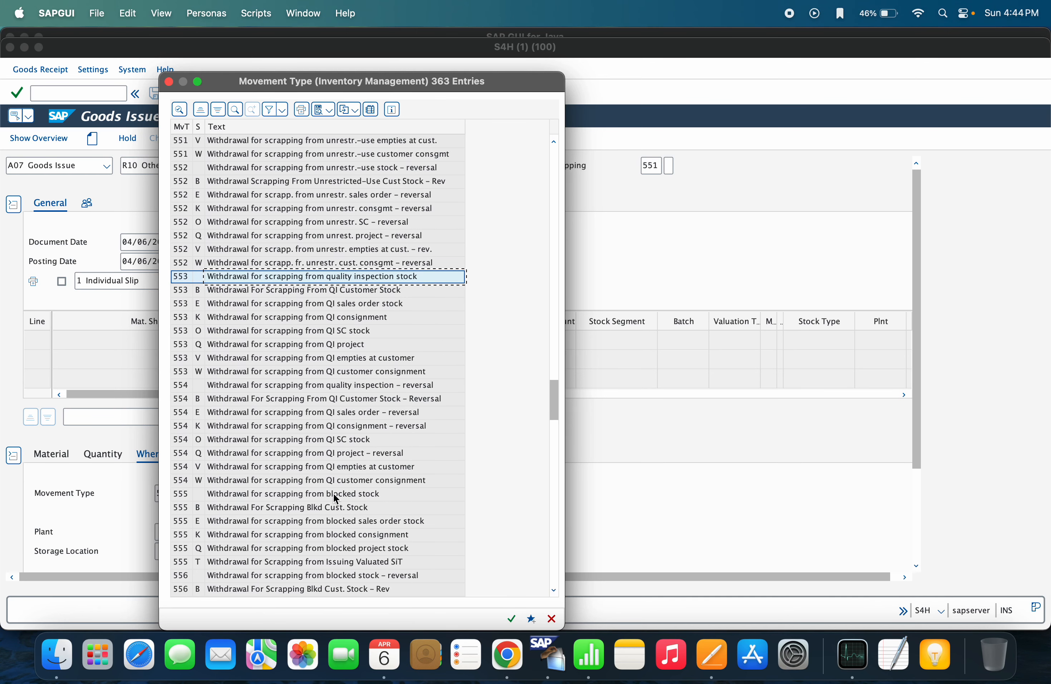
click(286, 494)
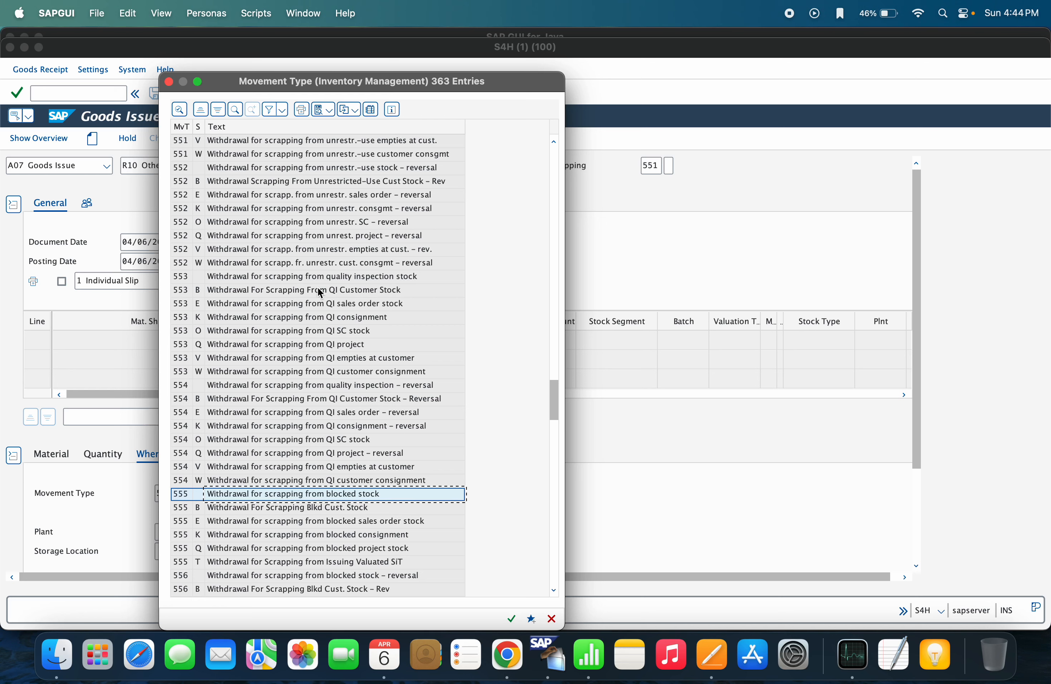
drag(555, 398, 555, 377)
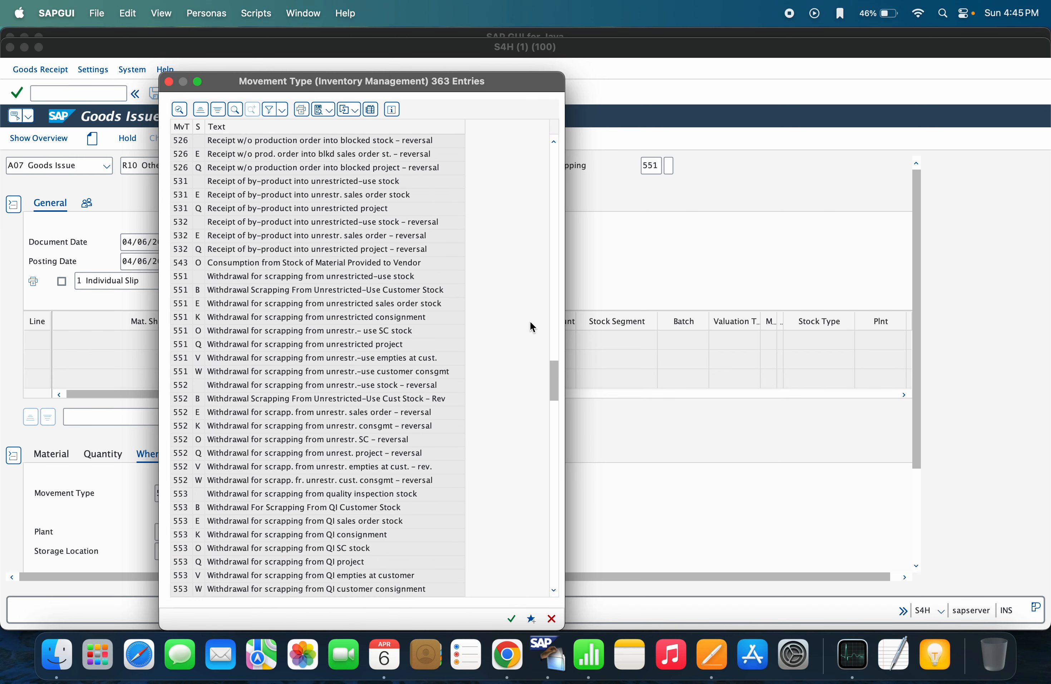
click(310, 277)
click(245, 494)
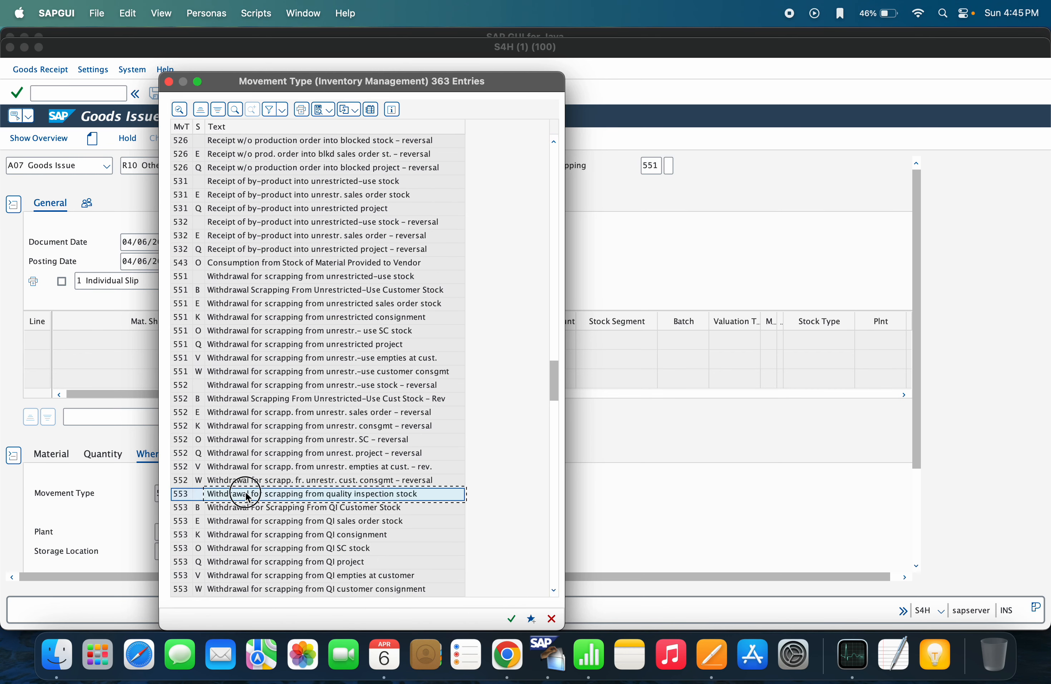
drag(553, 390, 554, 400)
click(254, 562)
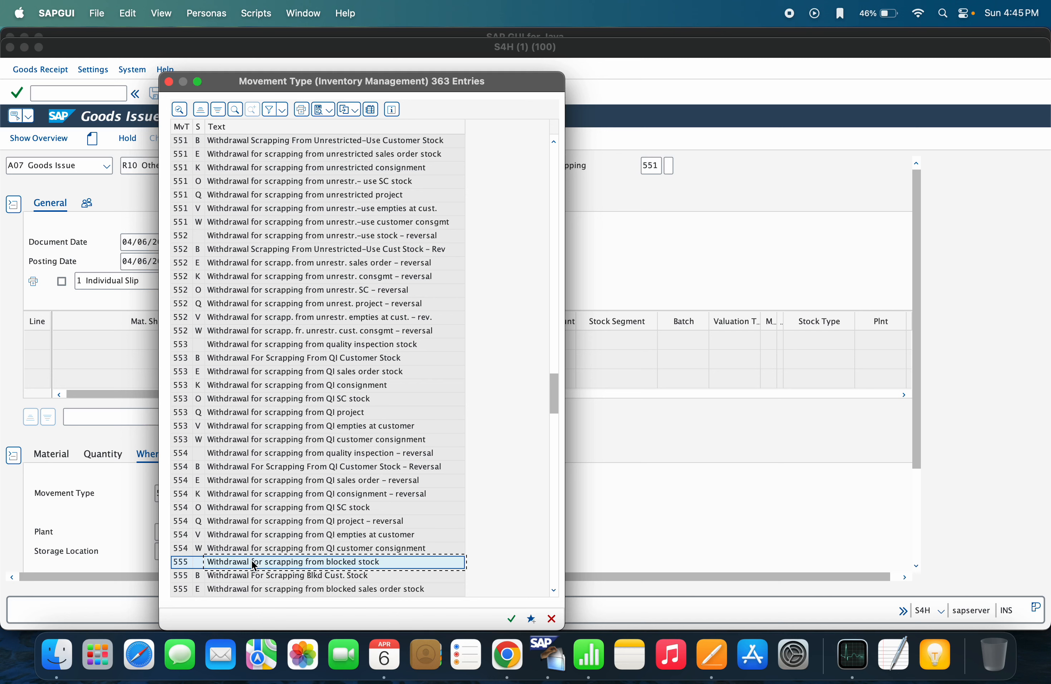
click(170, 82)
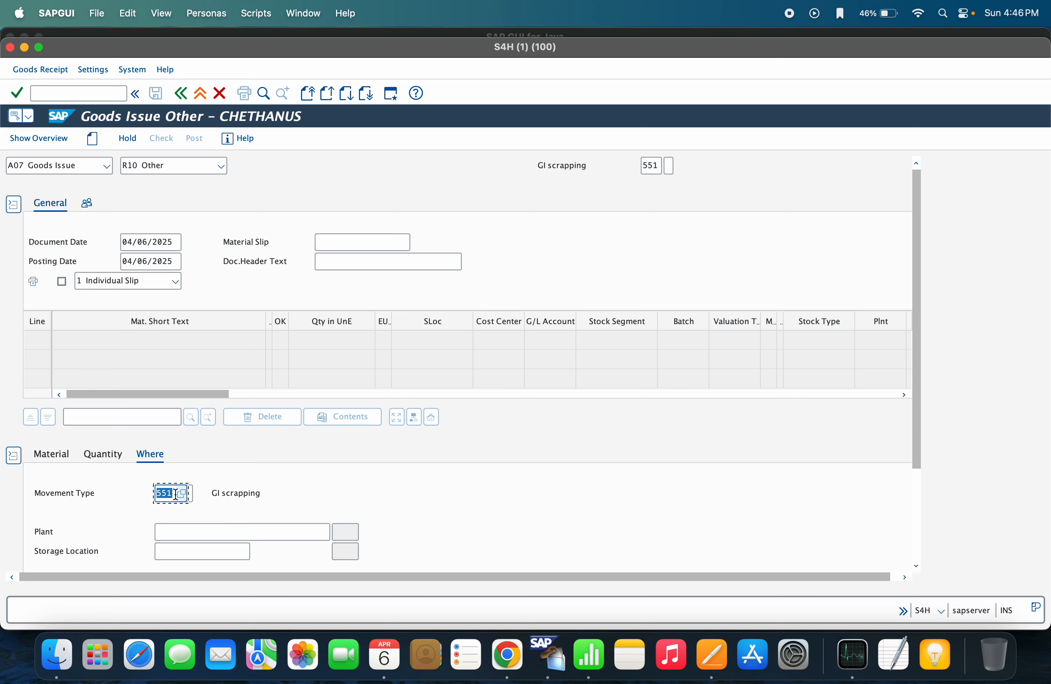
Set plant RZ11 and storage location RZ99 on line 1, then display the material's stock overview
click(171, 532)
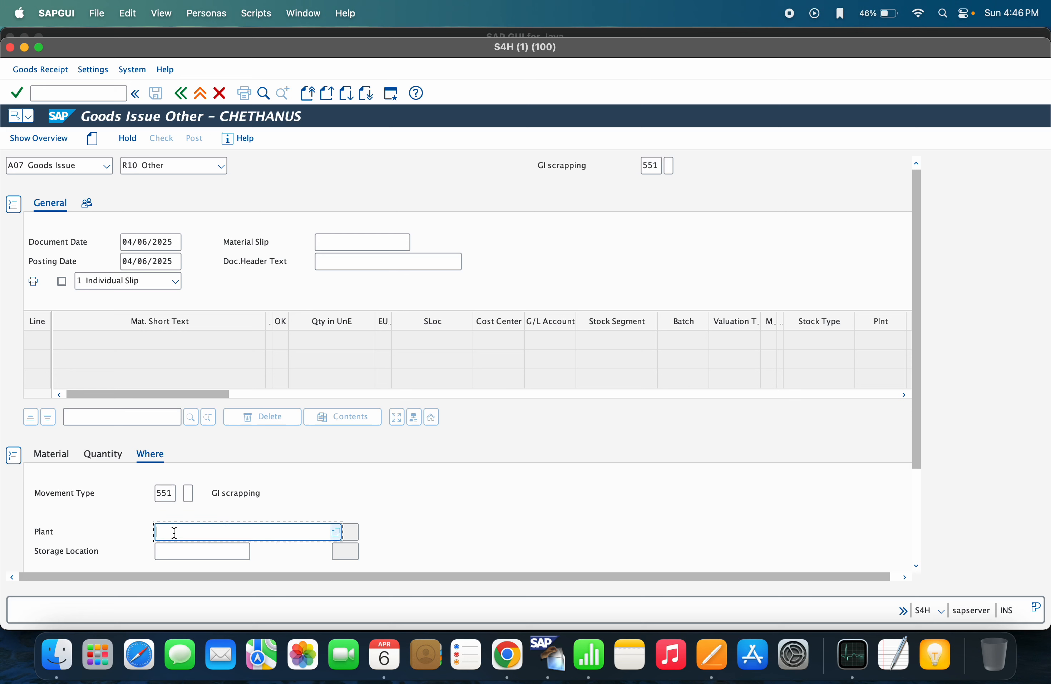
click(174, 542)
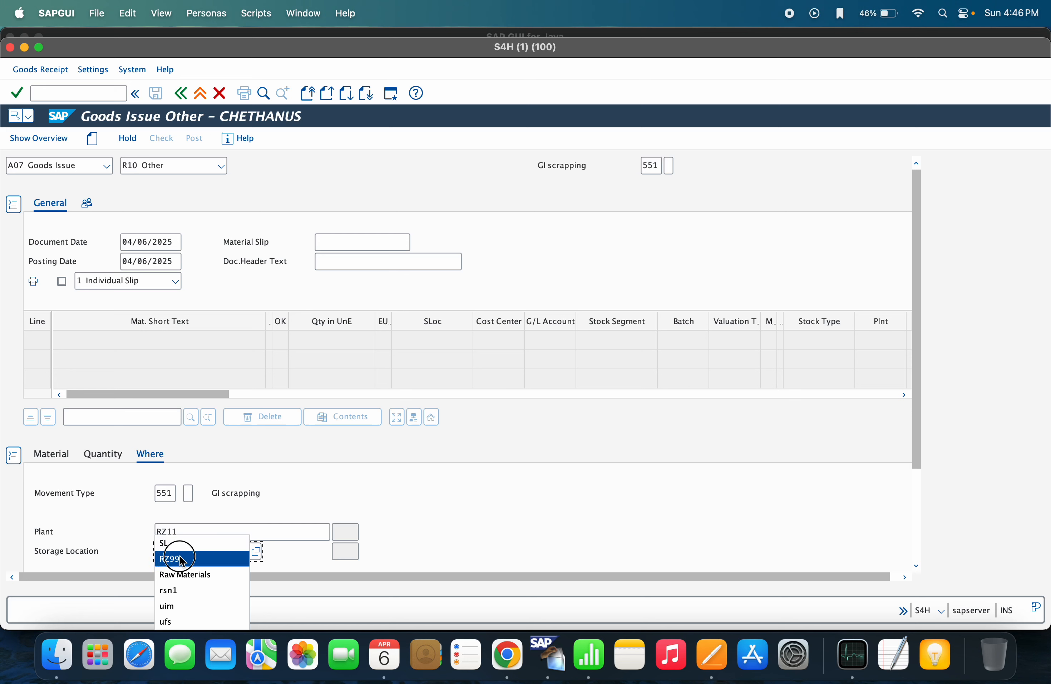
click(175, 558)
key(Return)
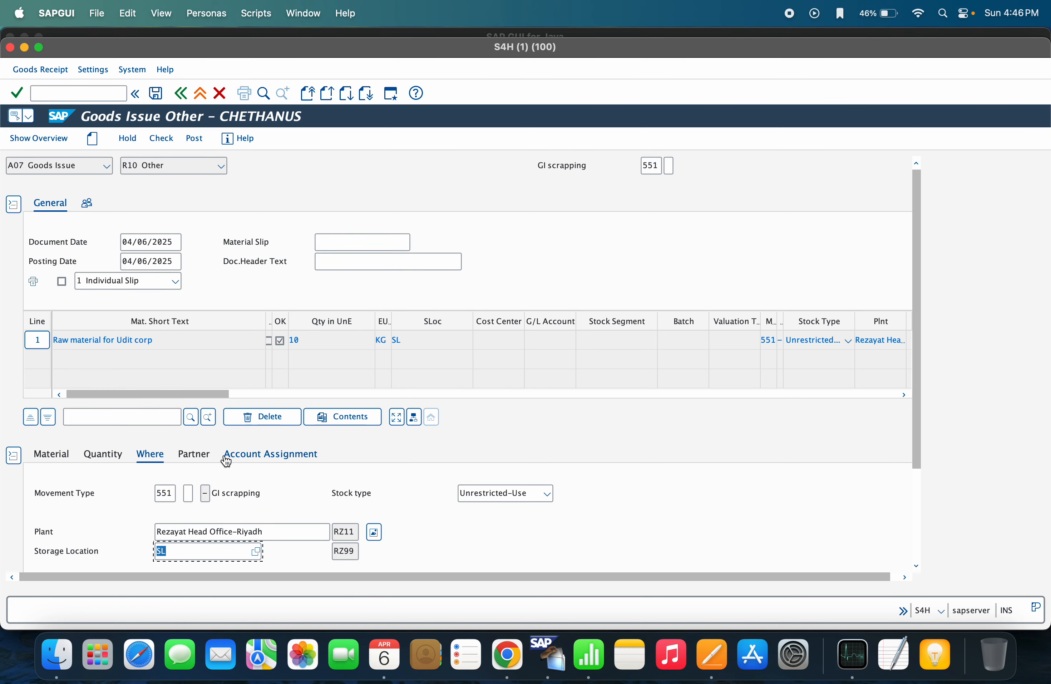
click(376, 534)
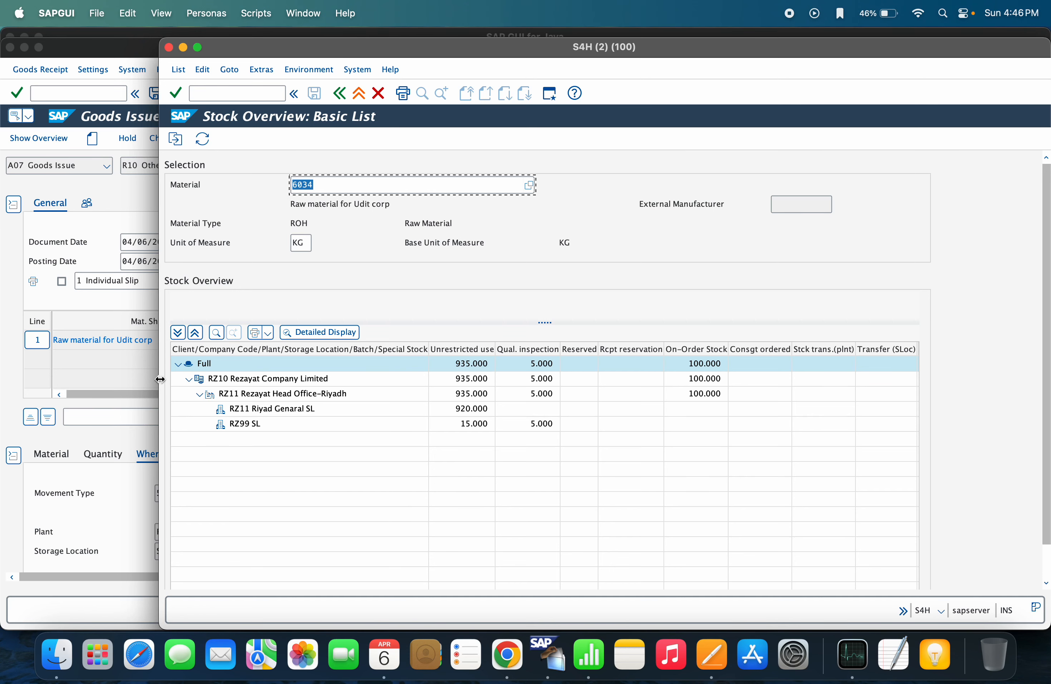
Check the 15.000 unrestricted stock of material 6034 in RZ11 / RZ99 SL, then return to MIGO
drag(159, 378, 4, 376)
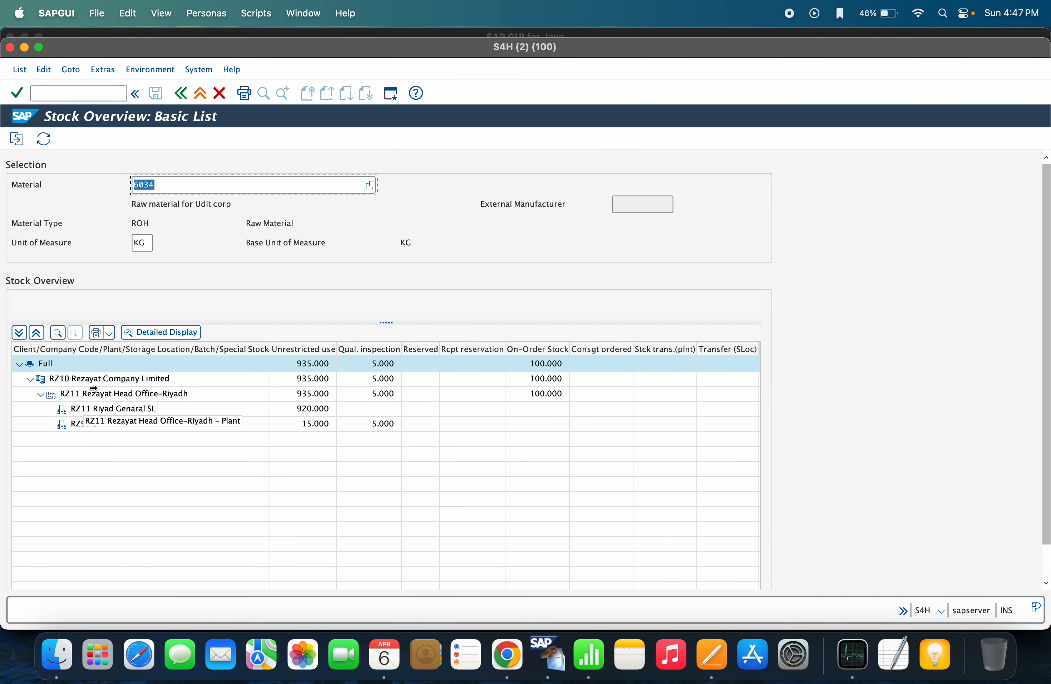
click(74, 397)
click(88, 425)
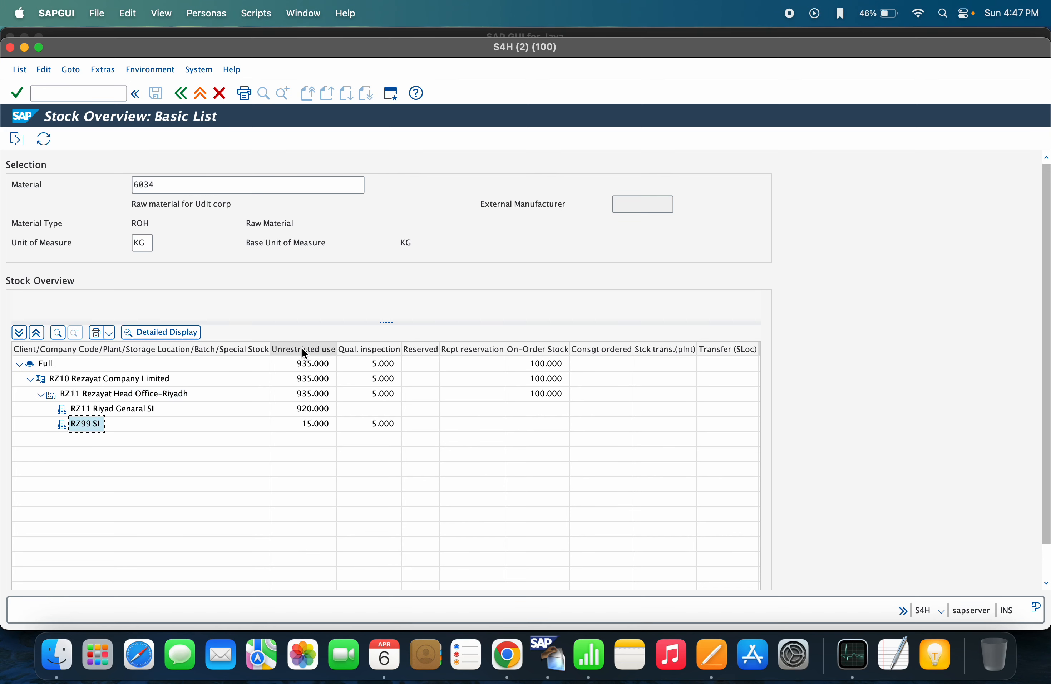
click(311, 422)
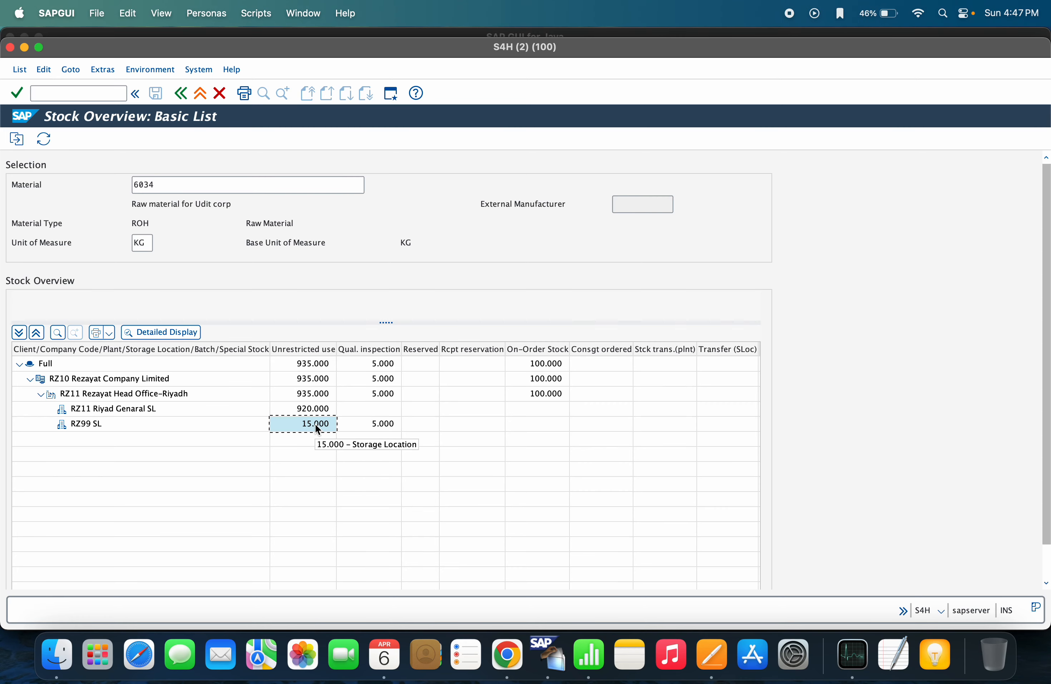
key(super+grave)
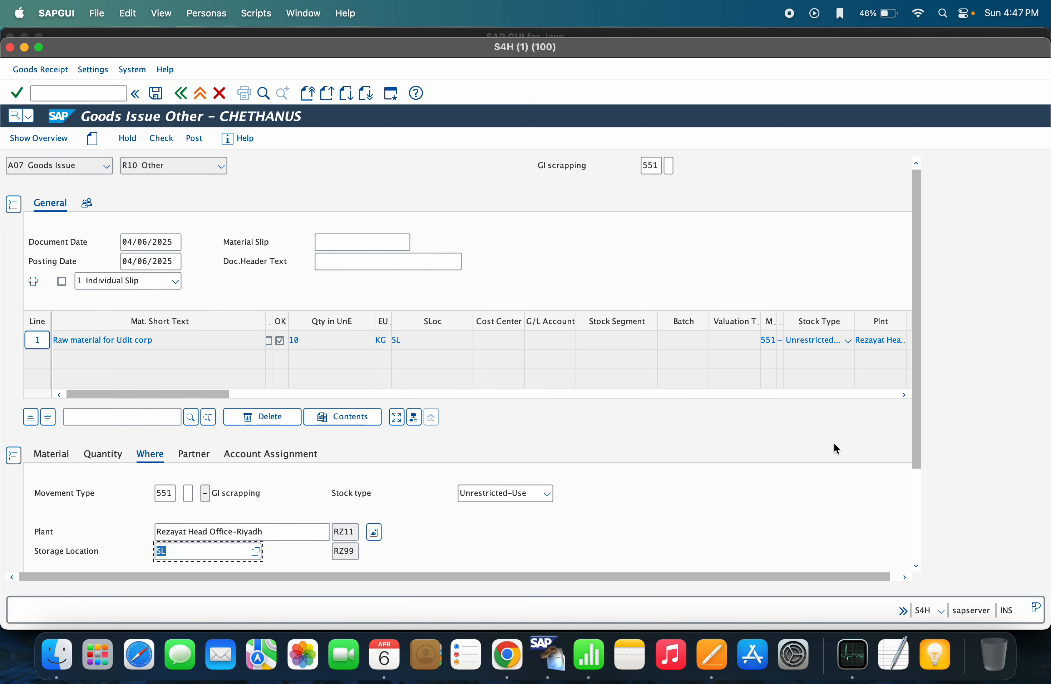
Change line 1's quantity in unit of entry to 5
drag(916, 373, 913, 417)
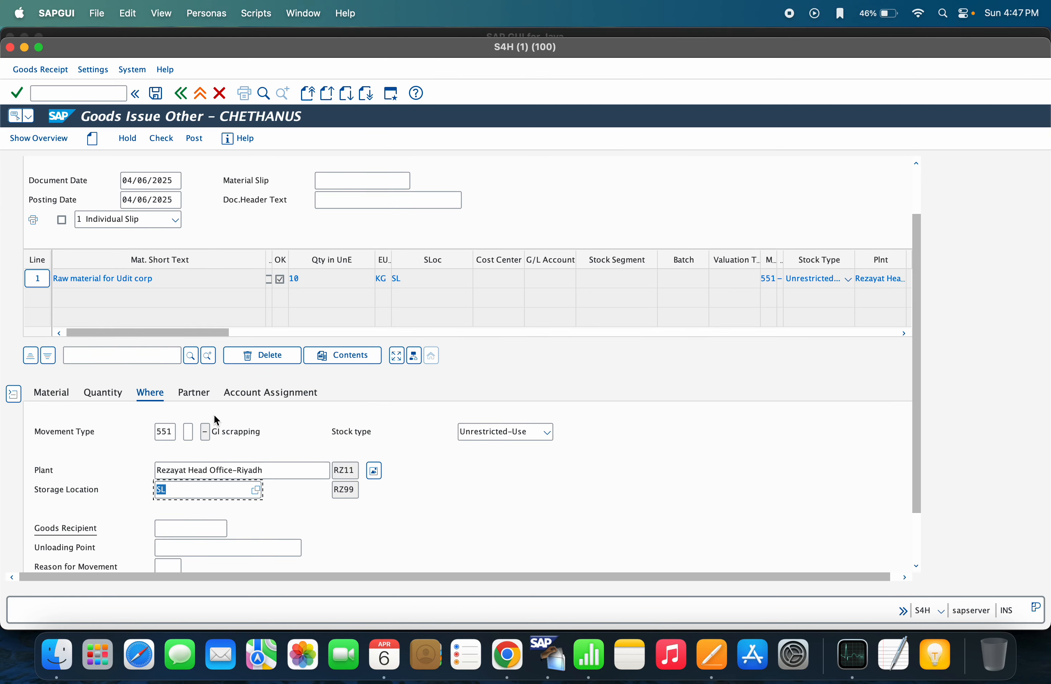
click(66, 399)
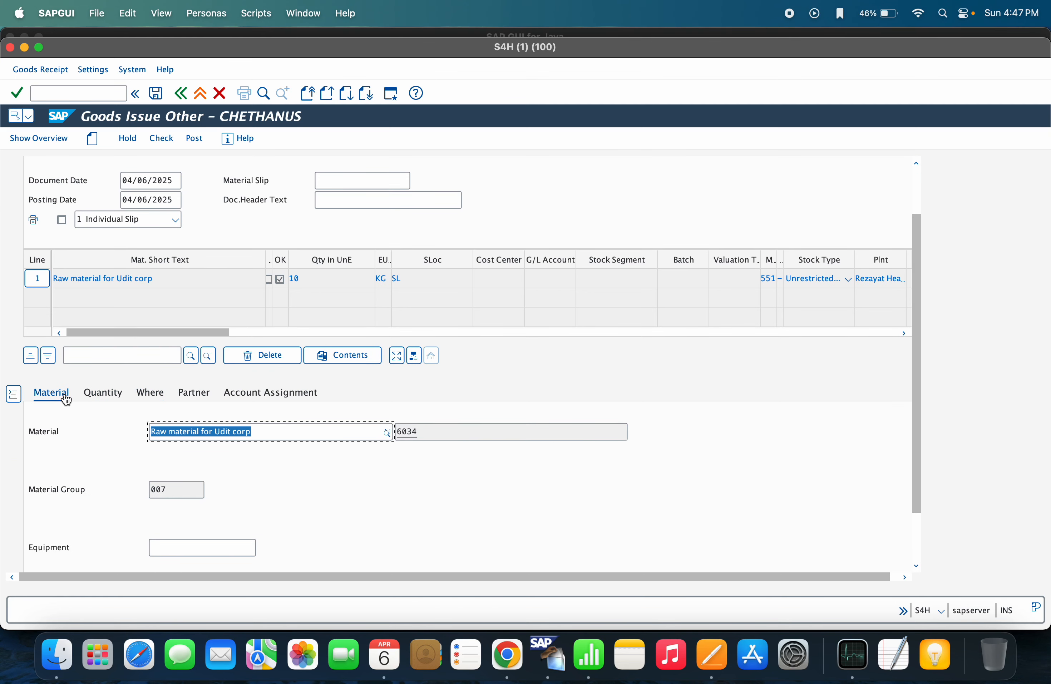
click(105, 396)
click(124, 427)
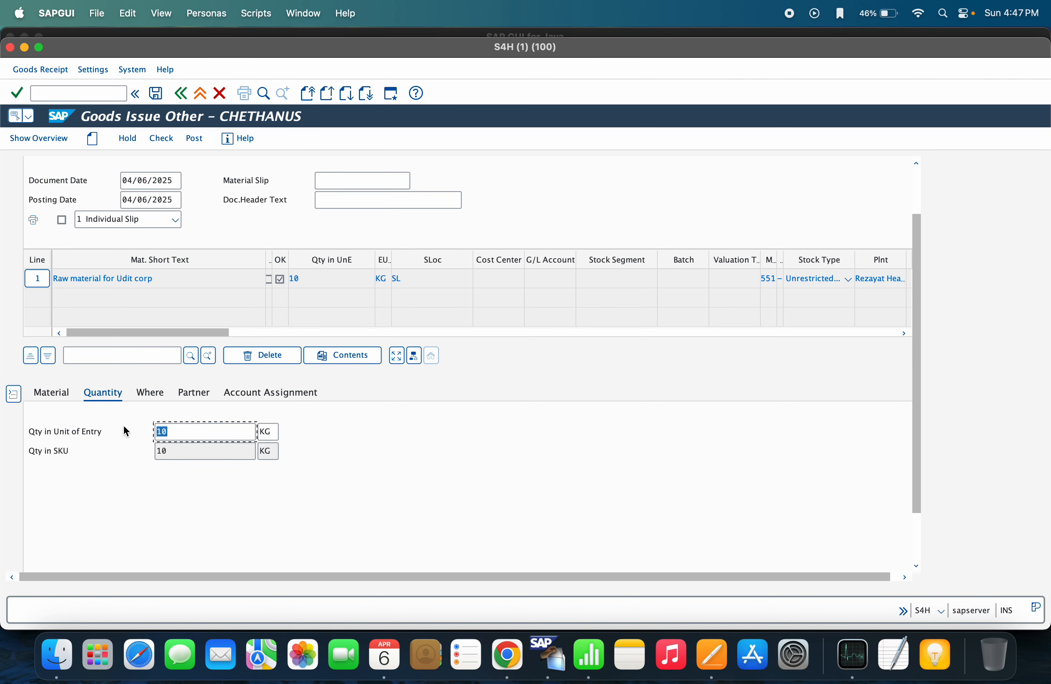
text(5)
click(147, 399)
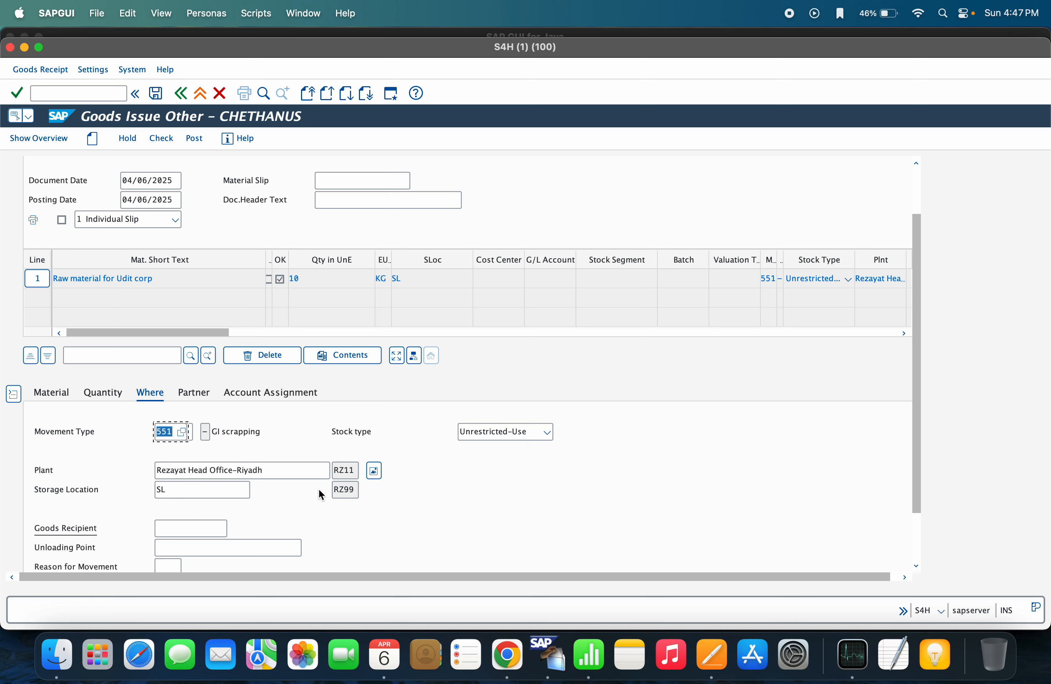
click(120, 487)
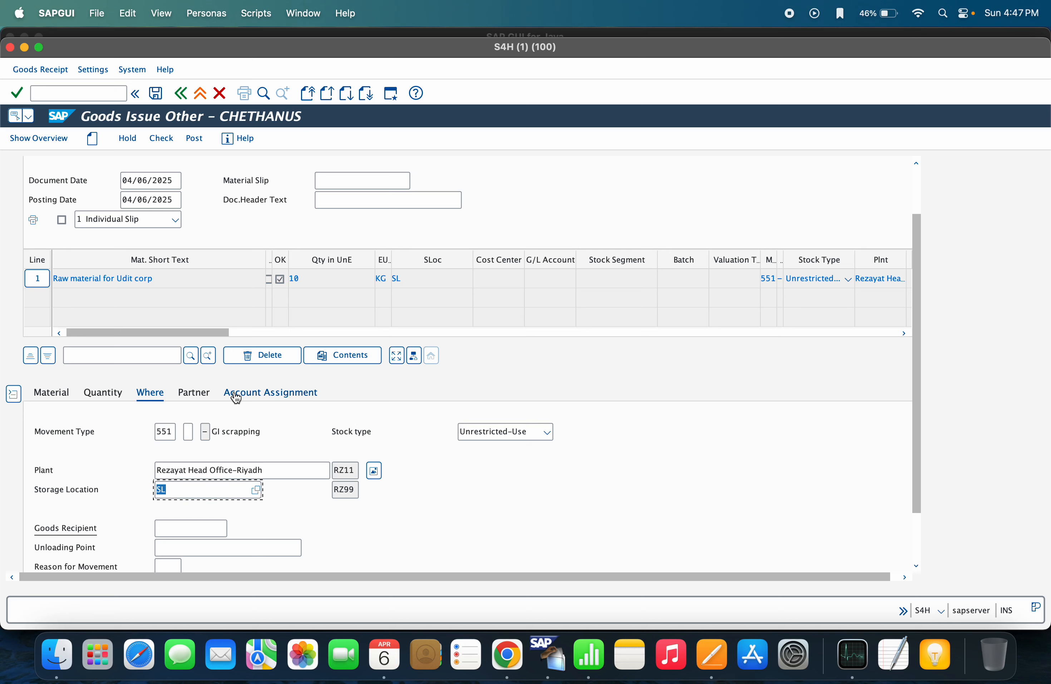
Assign G/L account 300000015 and cost center RZ10 to the item
click(194, 393)
click(289, 395)
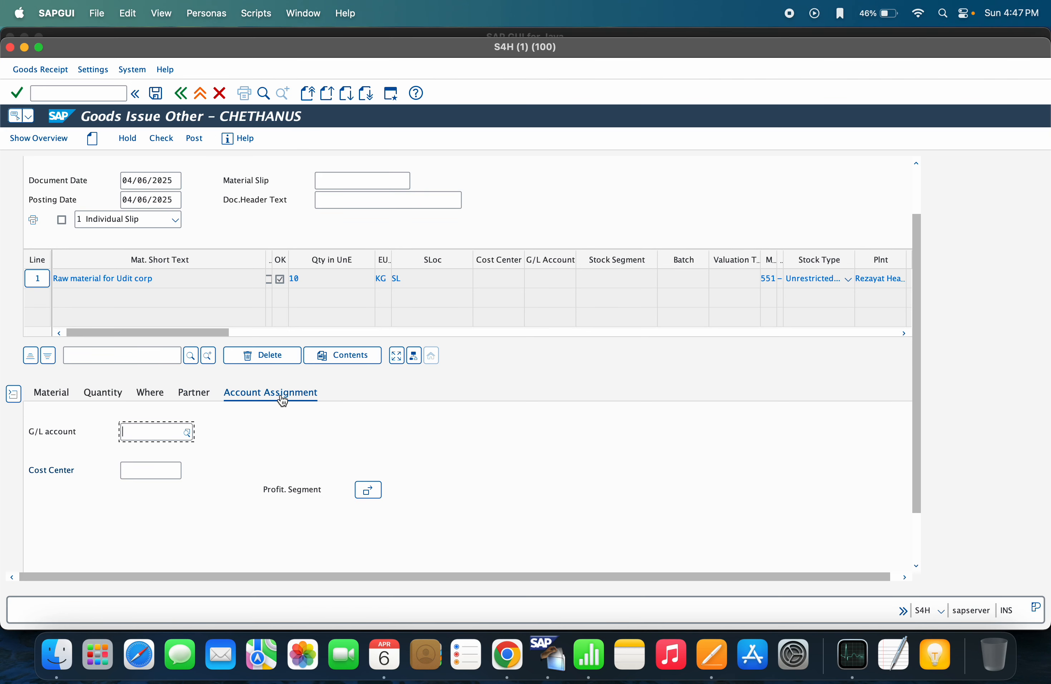
click(158, 435)
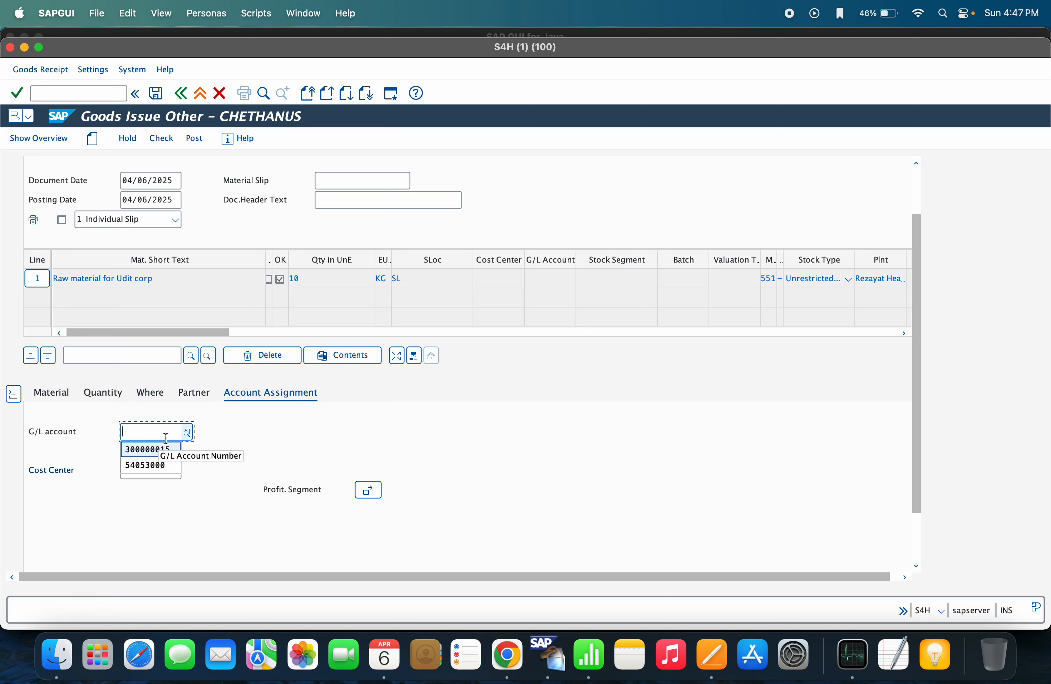
click(157, 450)
click(146, 467)
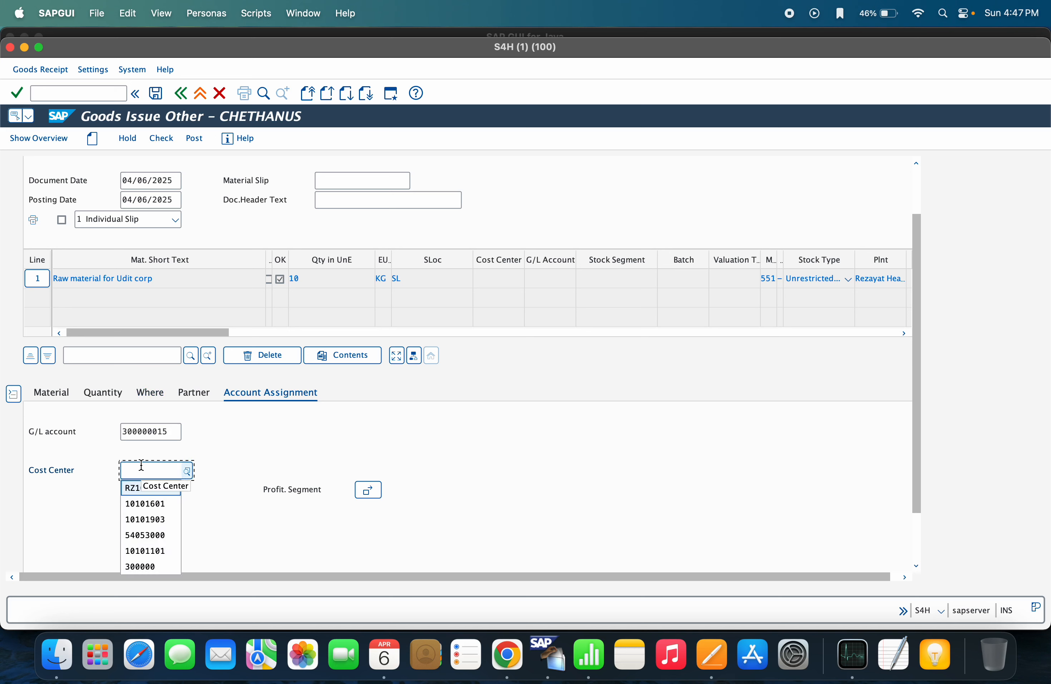
click(142, 486)
click(278, 453)
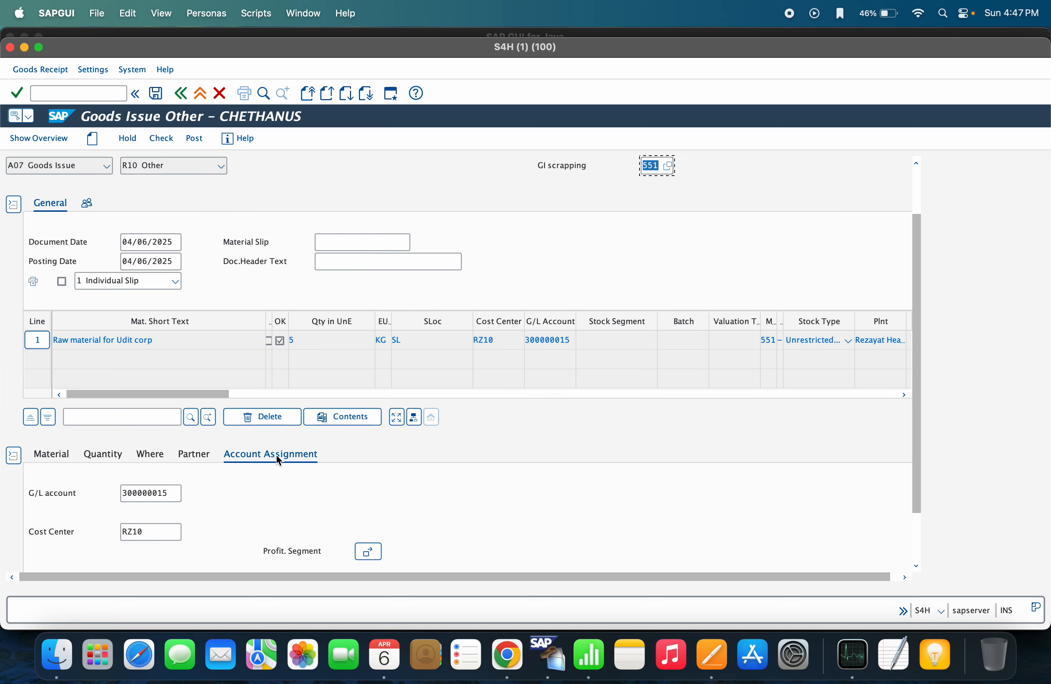
click(158, 140)
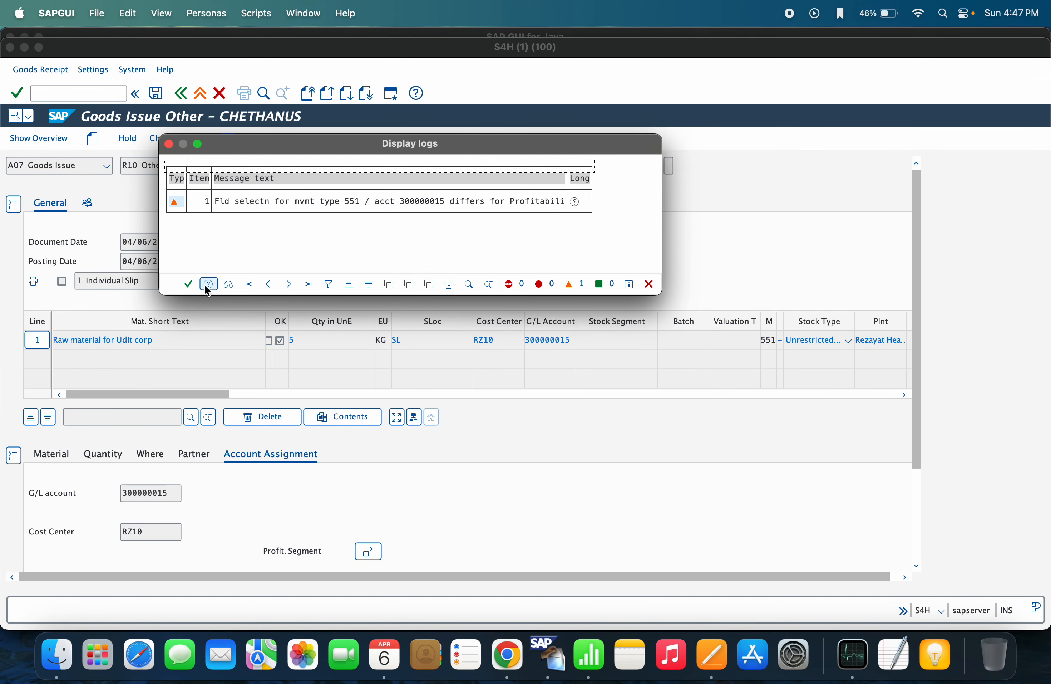
click(191, 284)
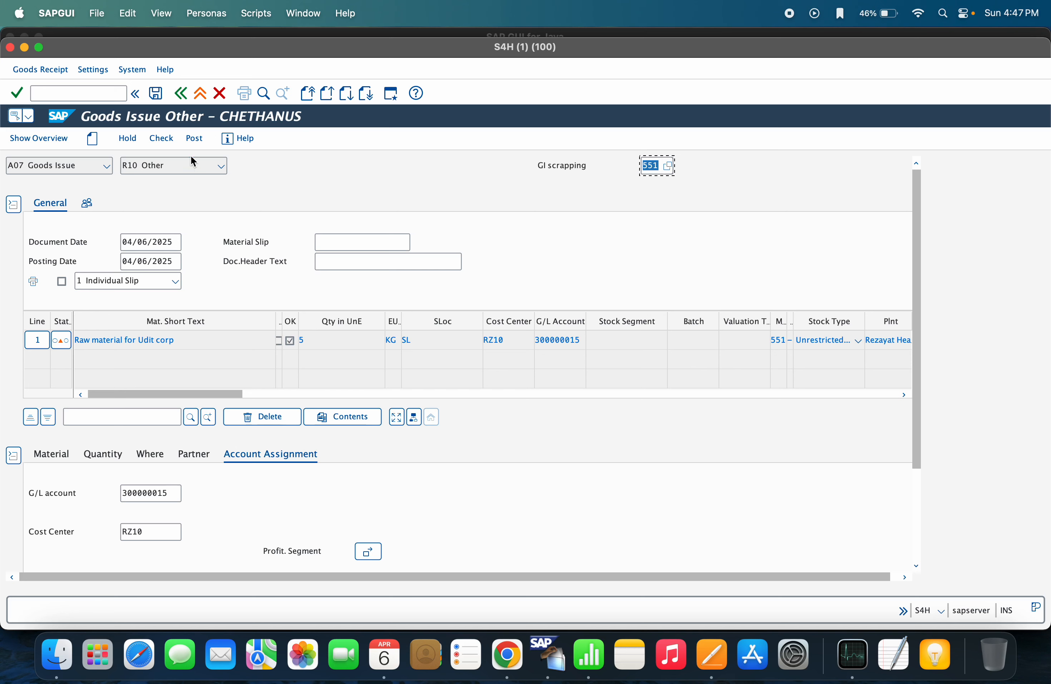
click(195, 140)
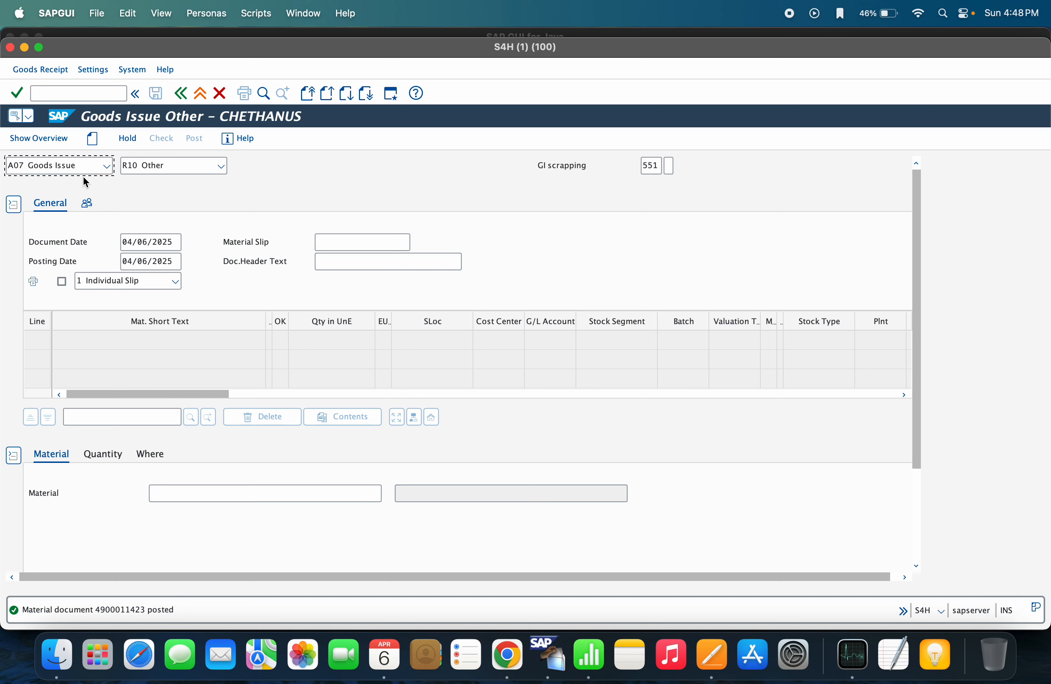
click(63, 166)
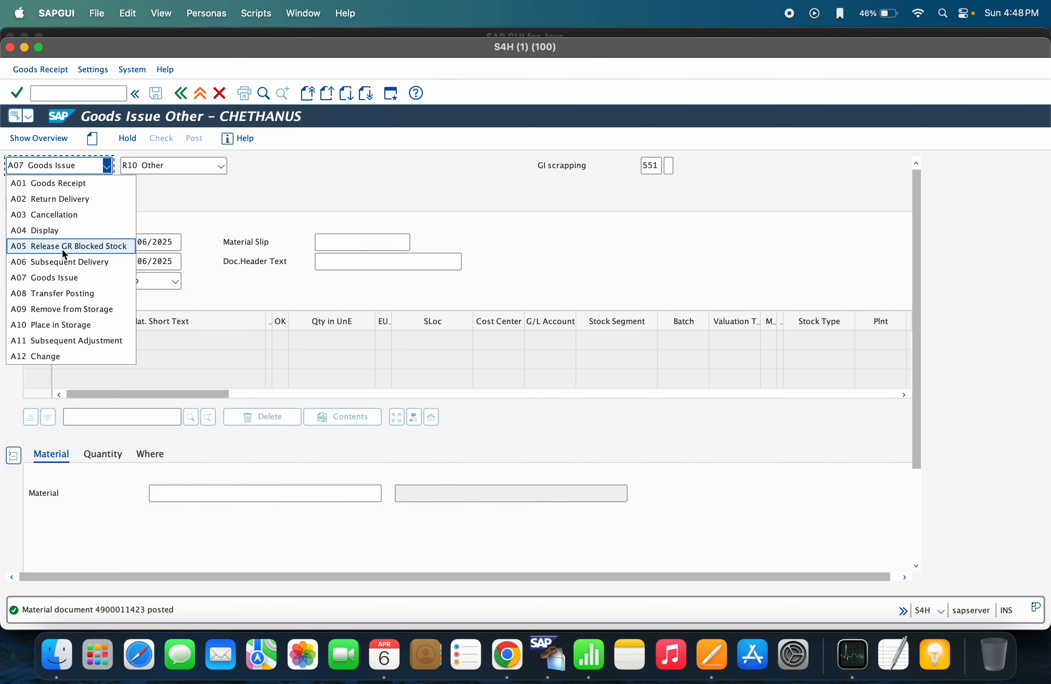
click(57, 235)
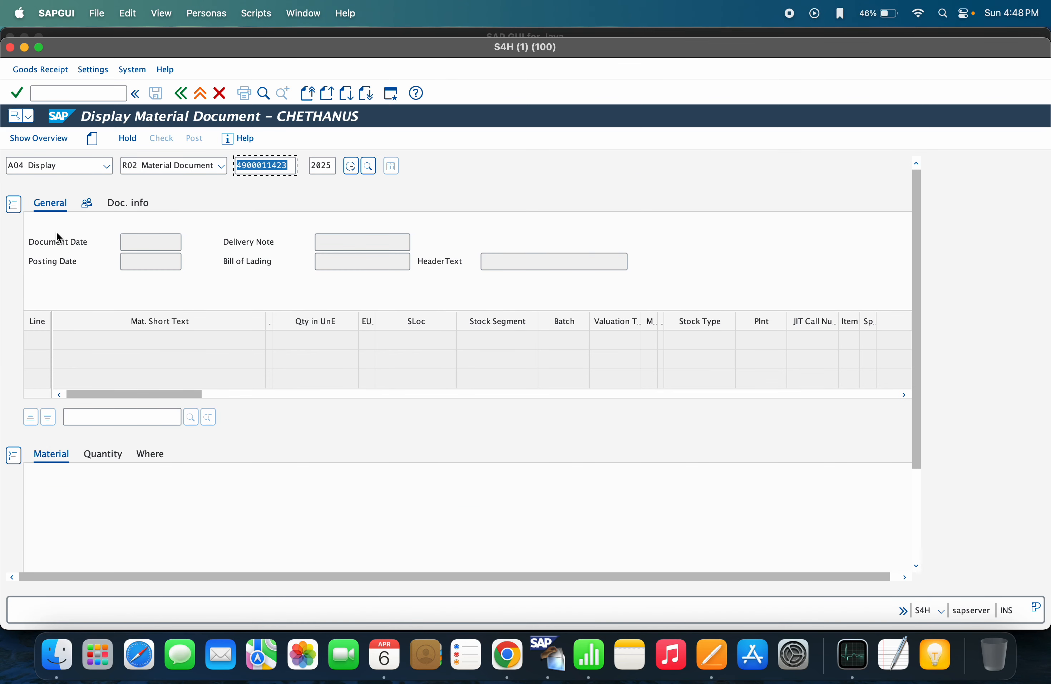
key(Return)
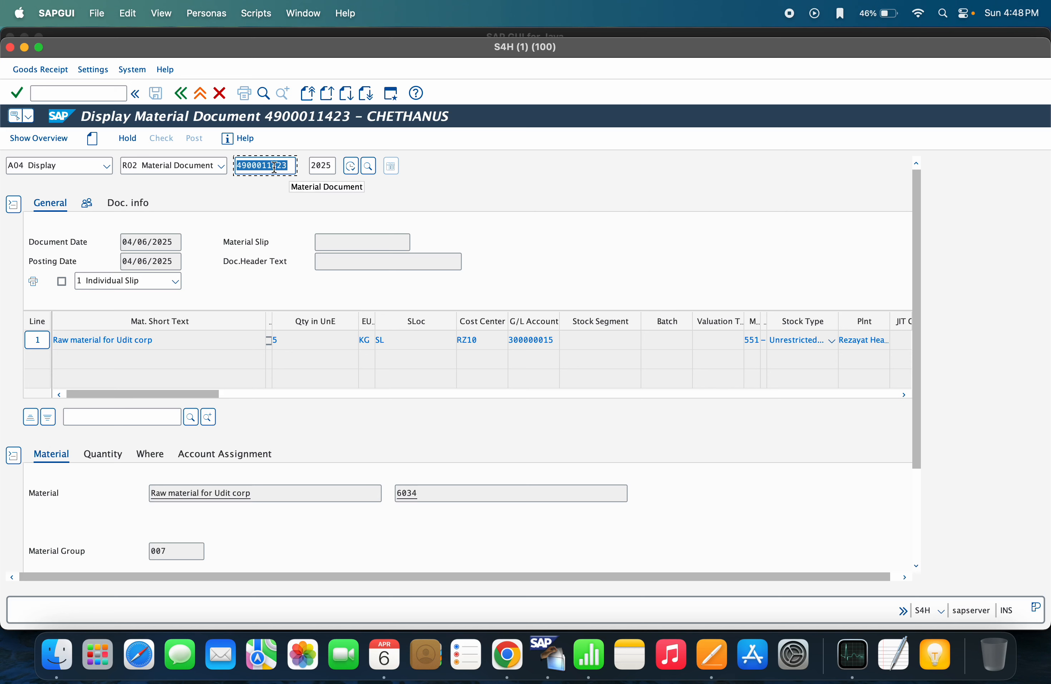
click(127, 209)
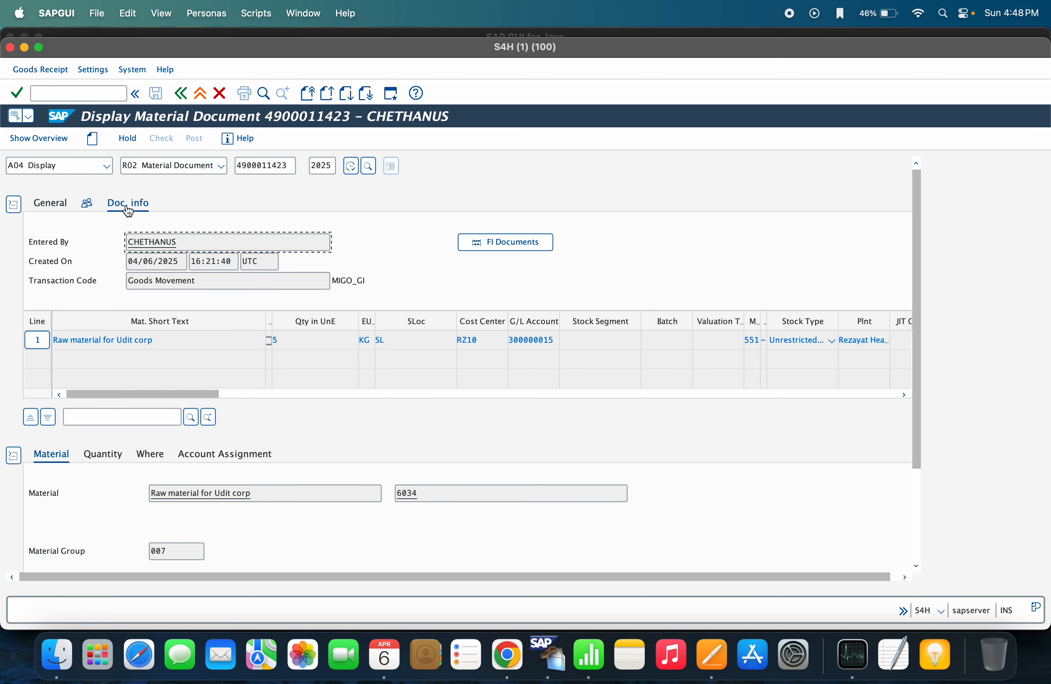
click(497, 242)
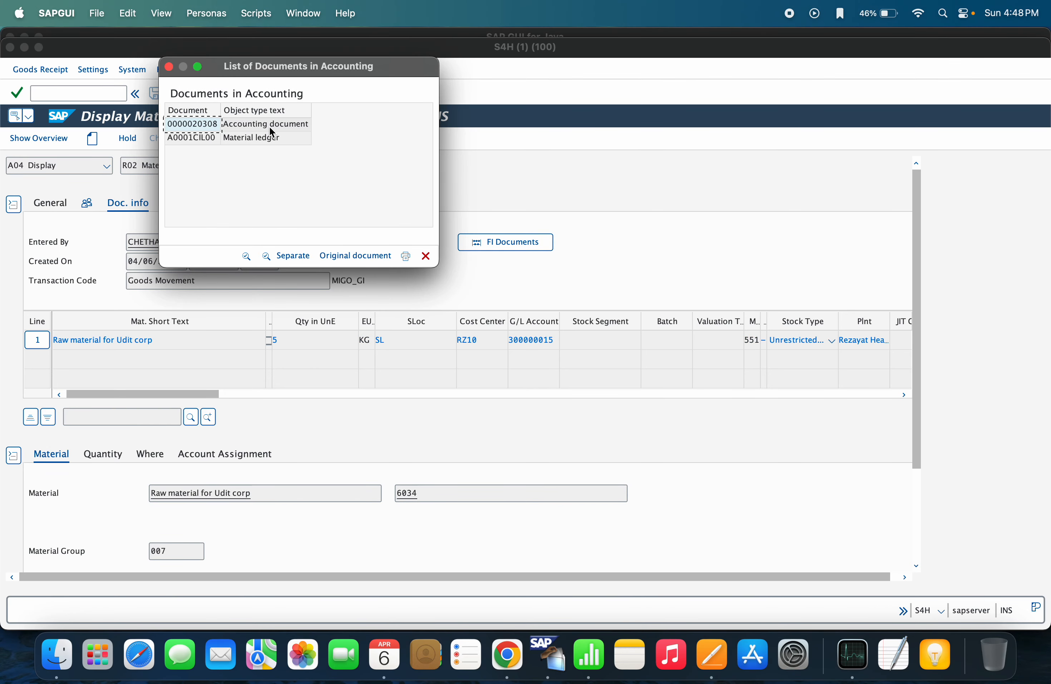
Inspect accounting document 20308: BSX line on 400000015, GBB line on 300000015, then go back
double_click(271, 124)
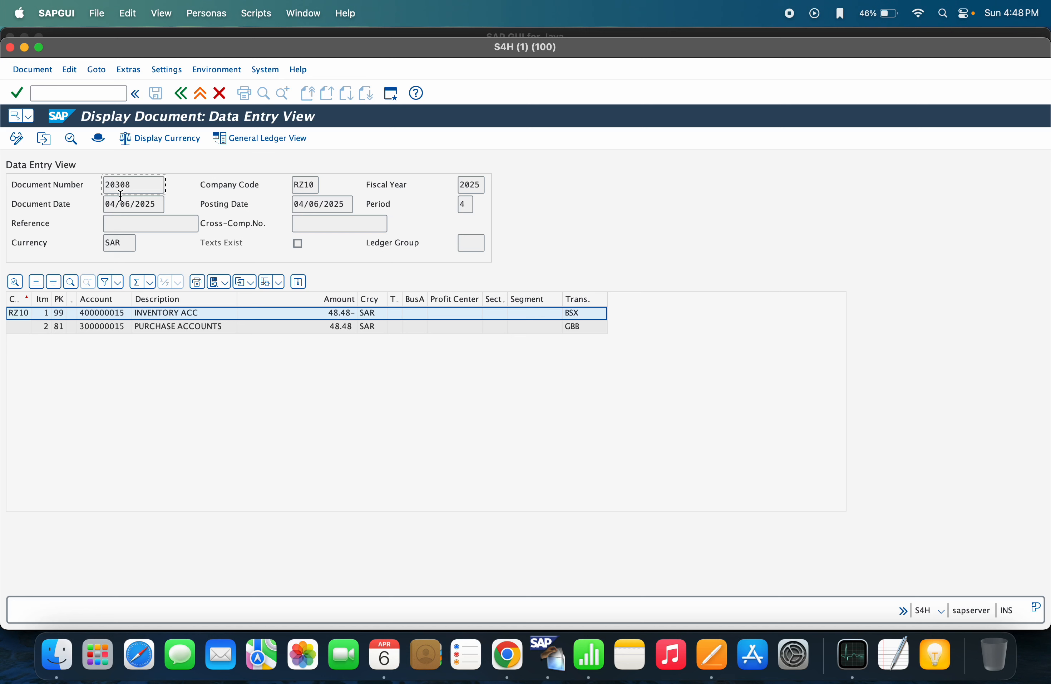
drag(134, 184, 74, 176)
click(576, 301)
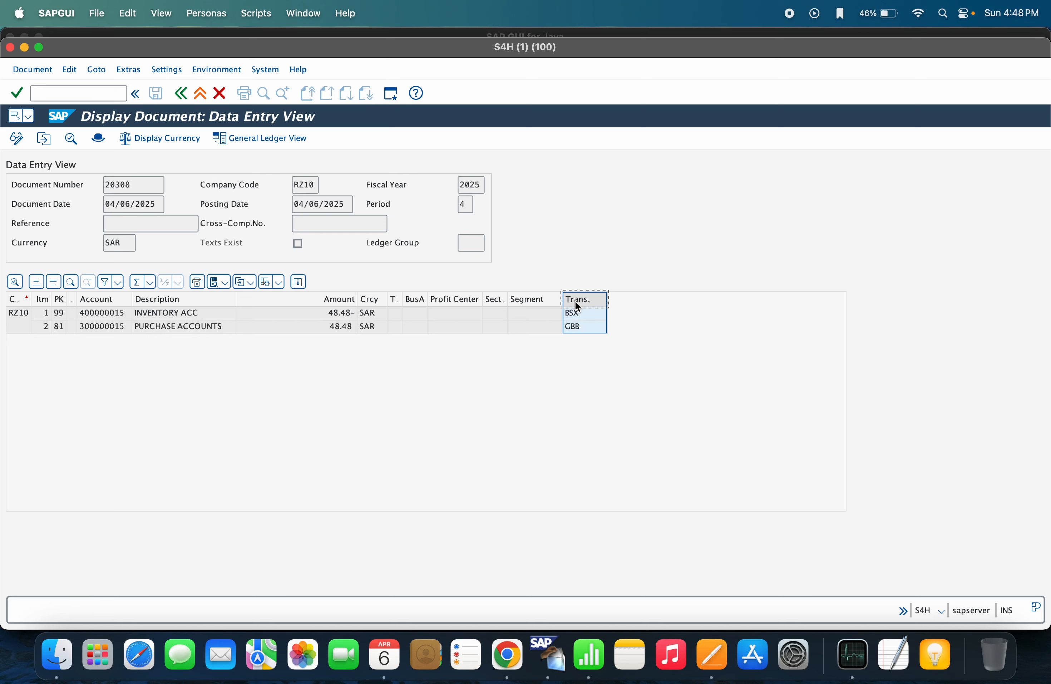
click(583, 319)
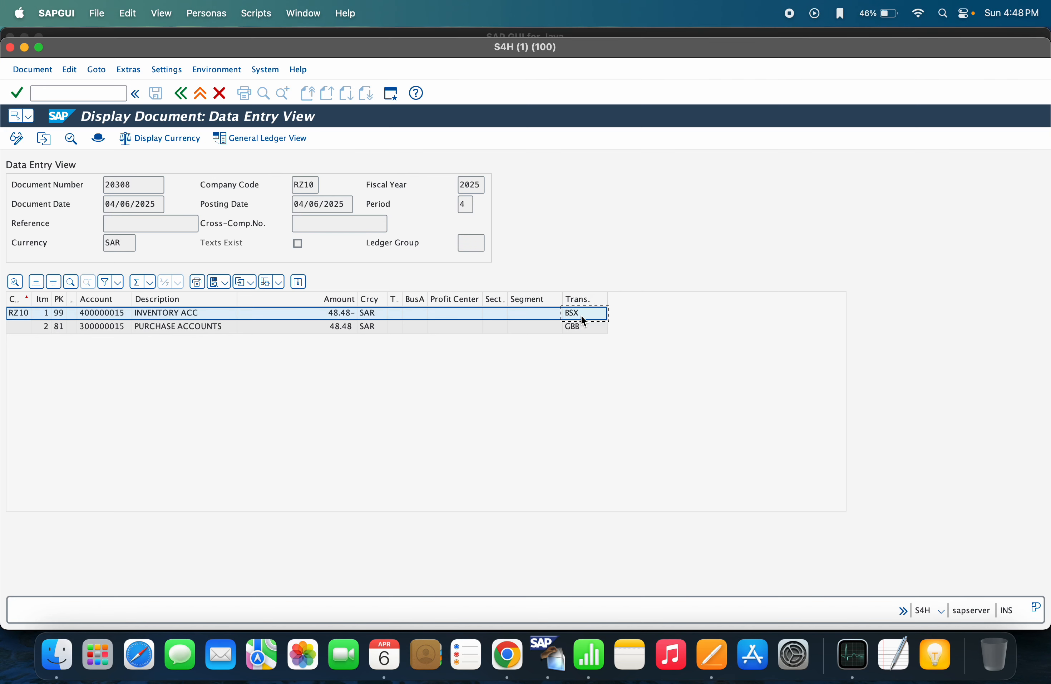
click(575, 328)
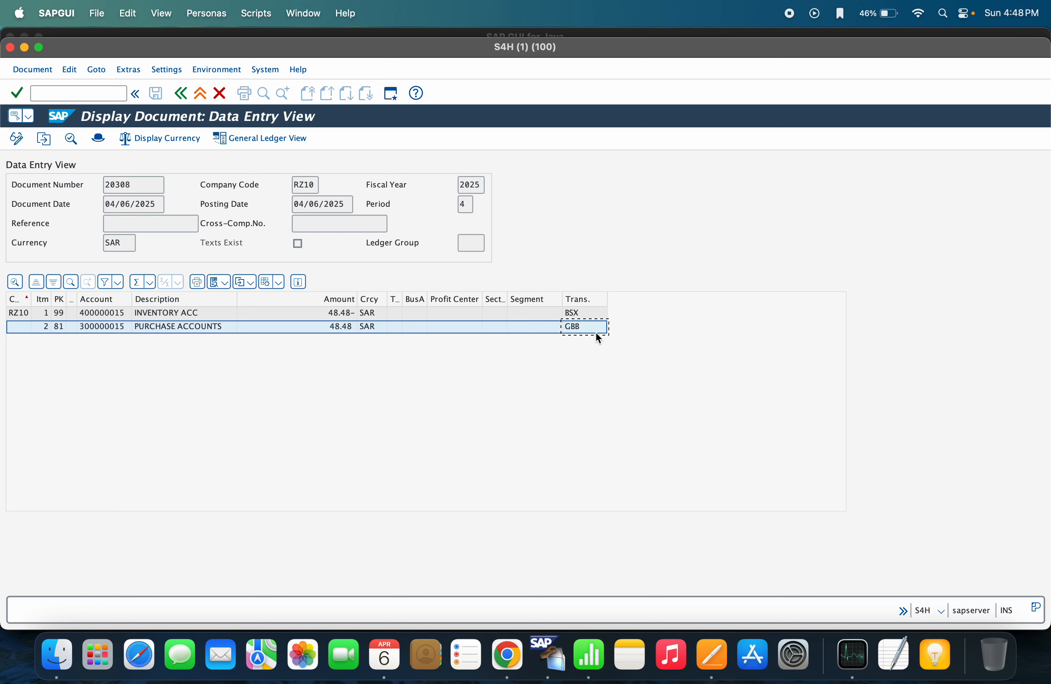
click(91, 299)
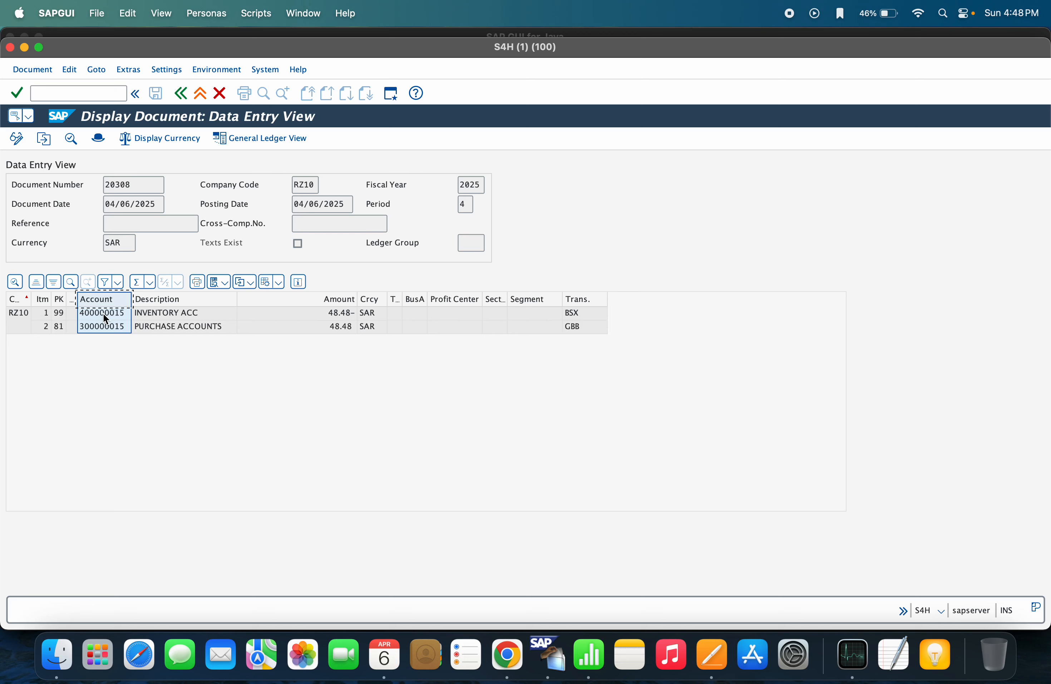
click(101, 326)
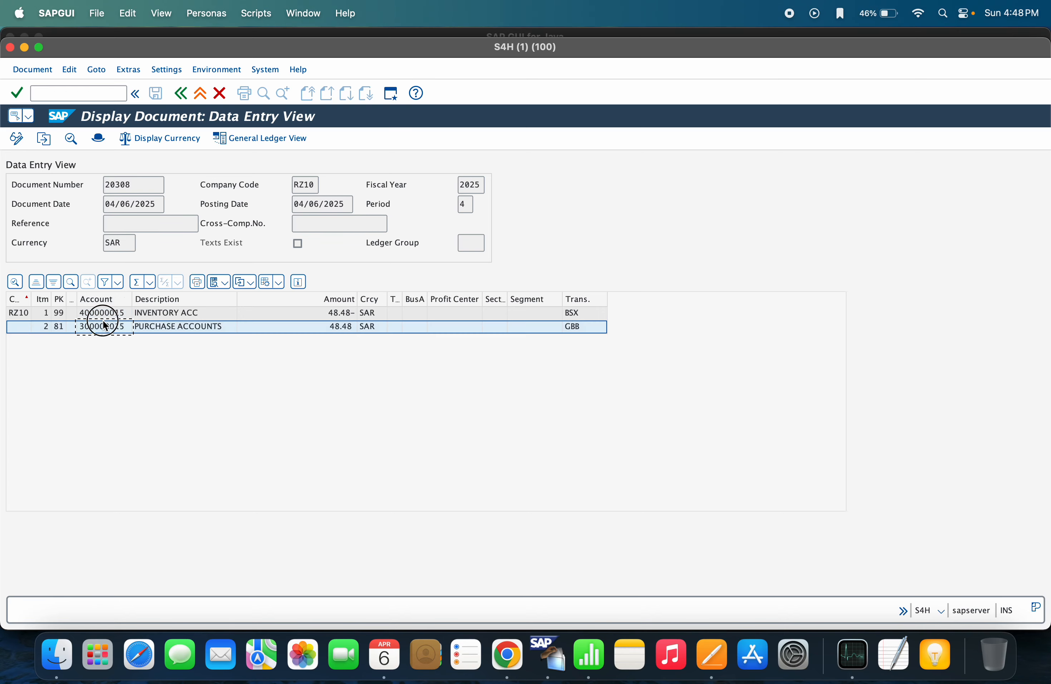
click(180, 94)
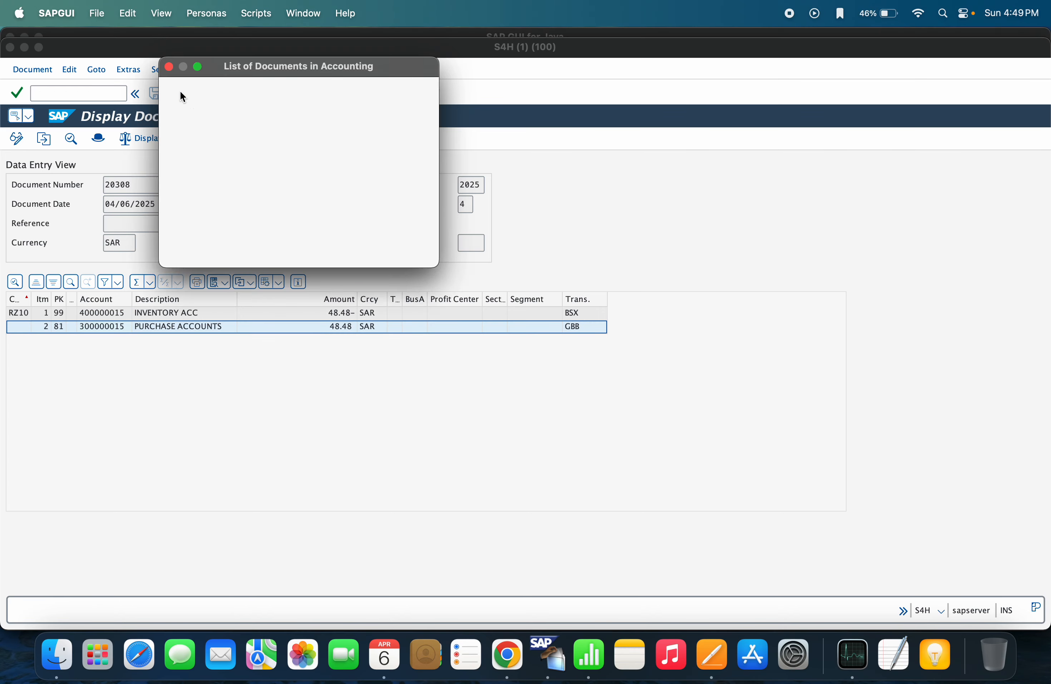
Confirm material 6034 has valuation class 3000 on Accounting 1, then reopen its accounting documents
click(169, 67)
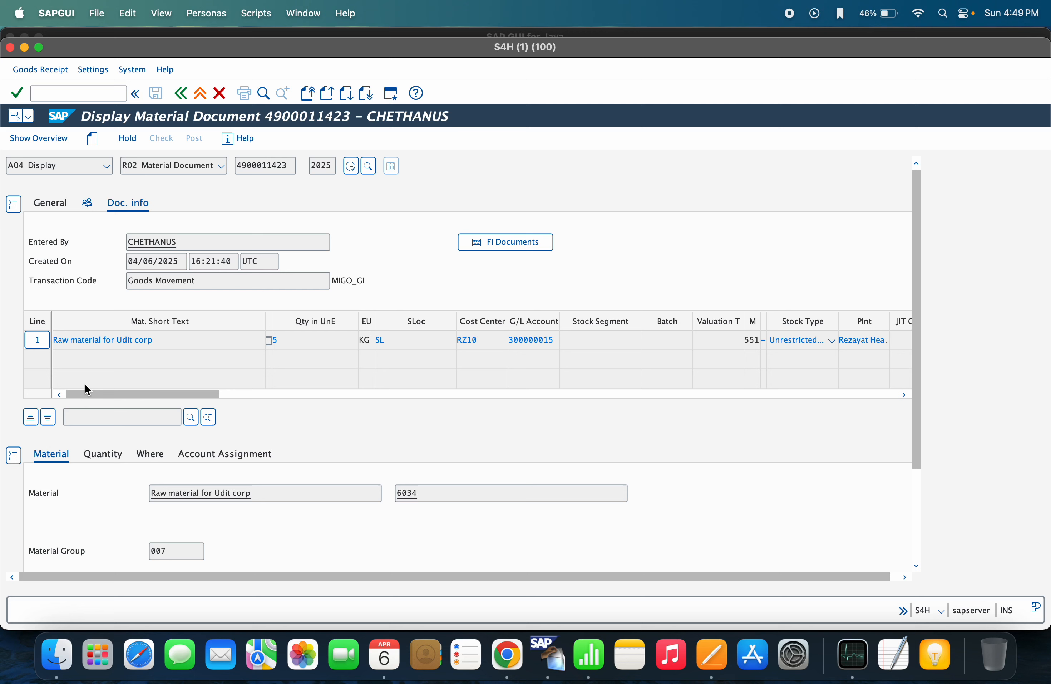
click(423, 494)
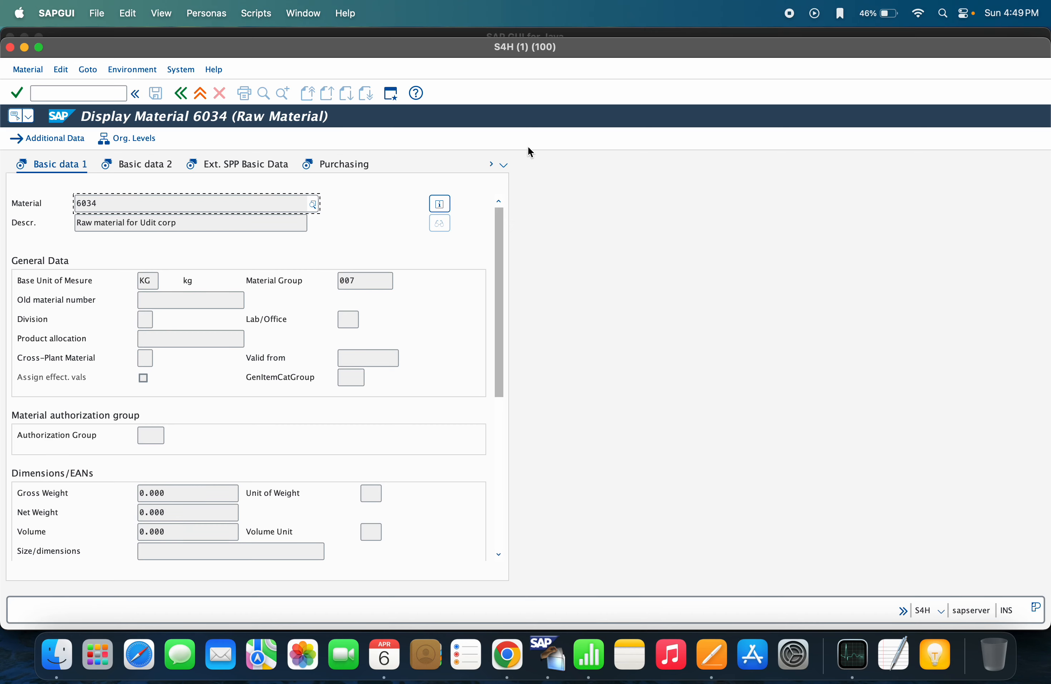
click(504, 165)
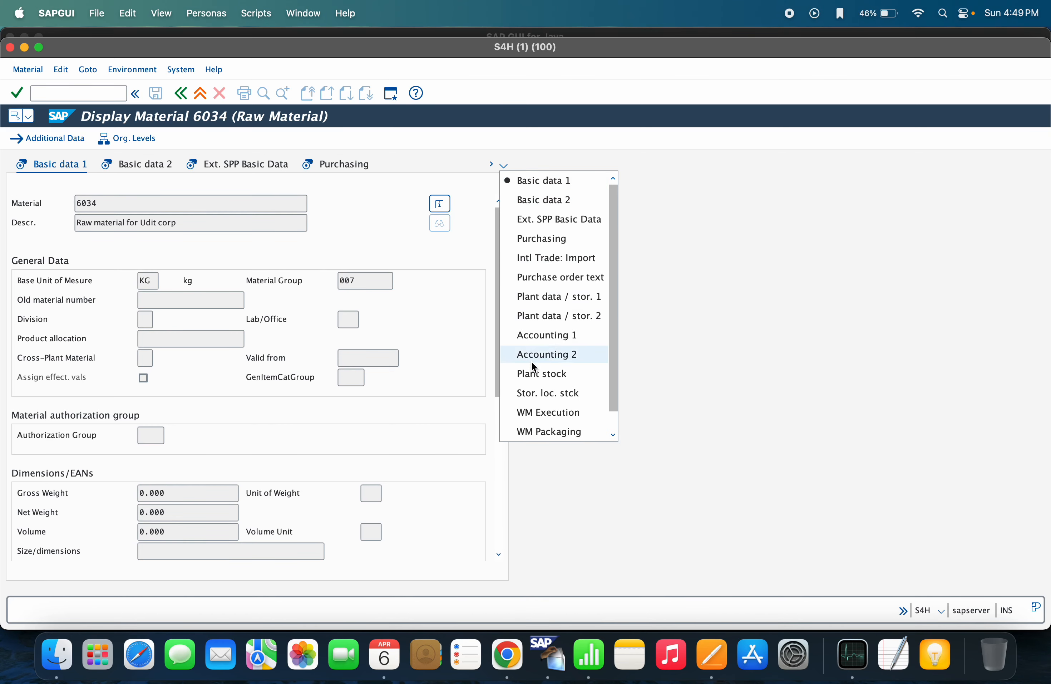
click(550, 338)
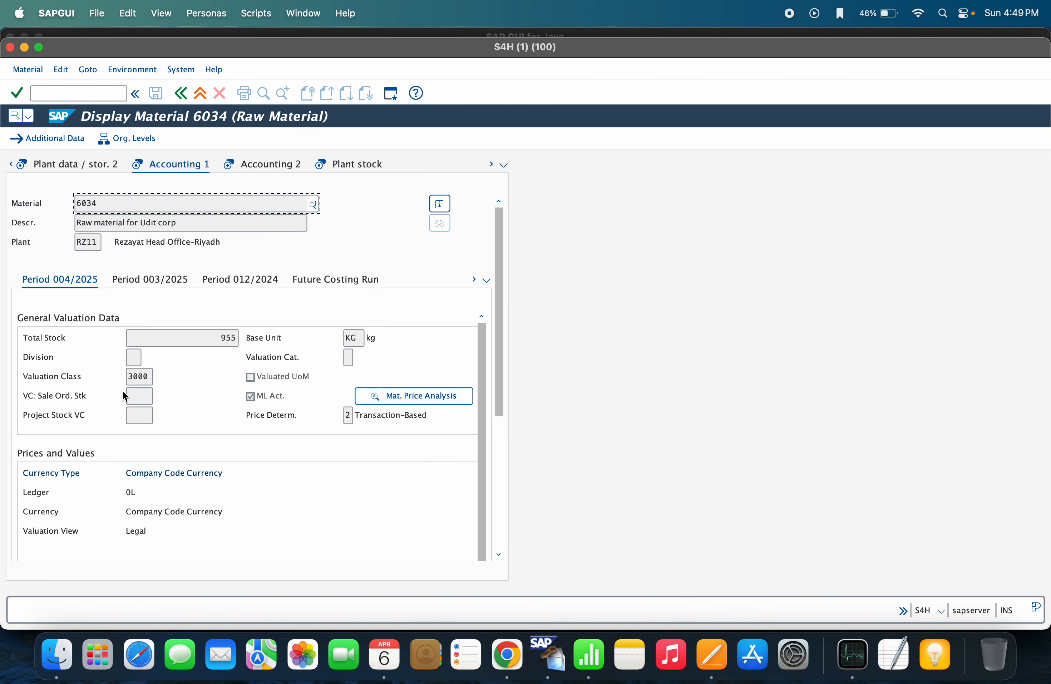
double_click(135, 376)
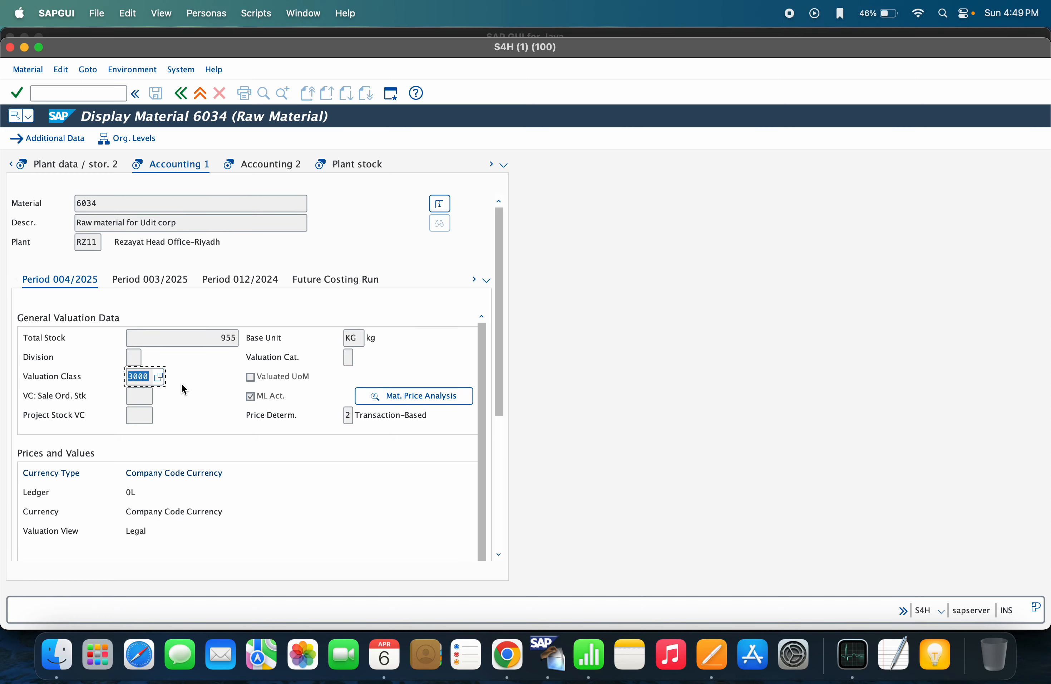
click(183, 94)
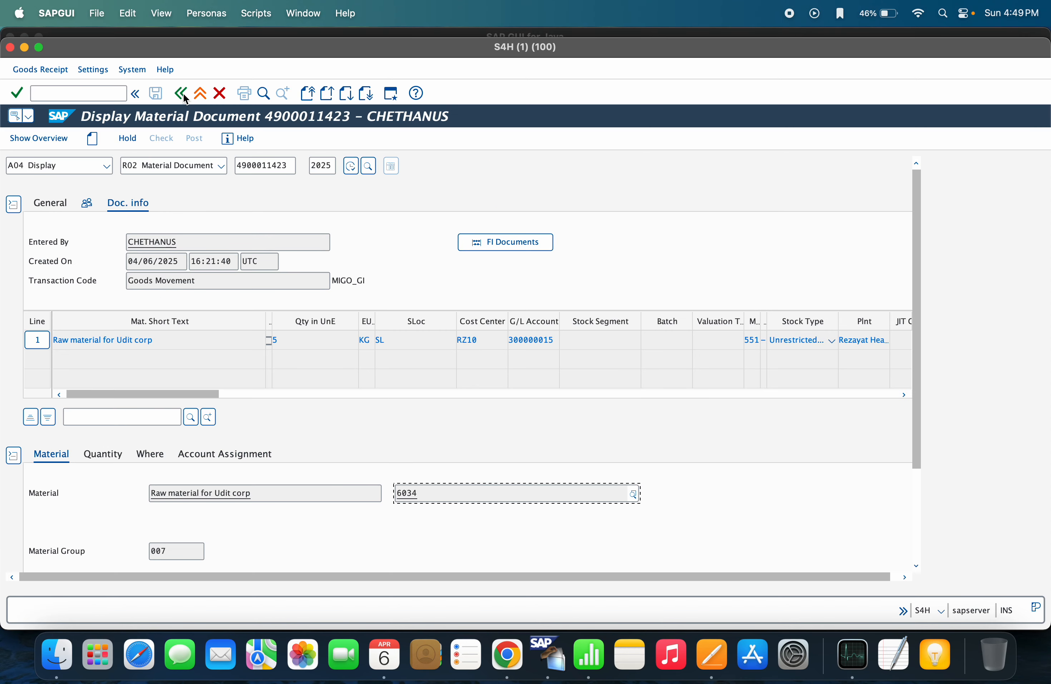
click(482, 243)
Reopen accounting document 20308, review its accounts, and launch OBYC account determination via /oOBYC
double_click(238, 130)
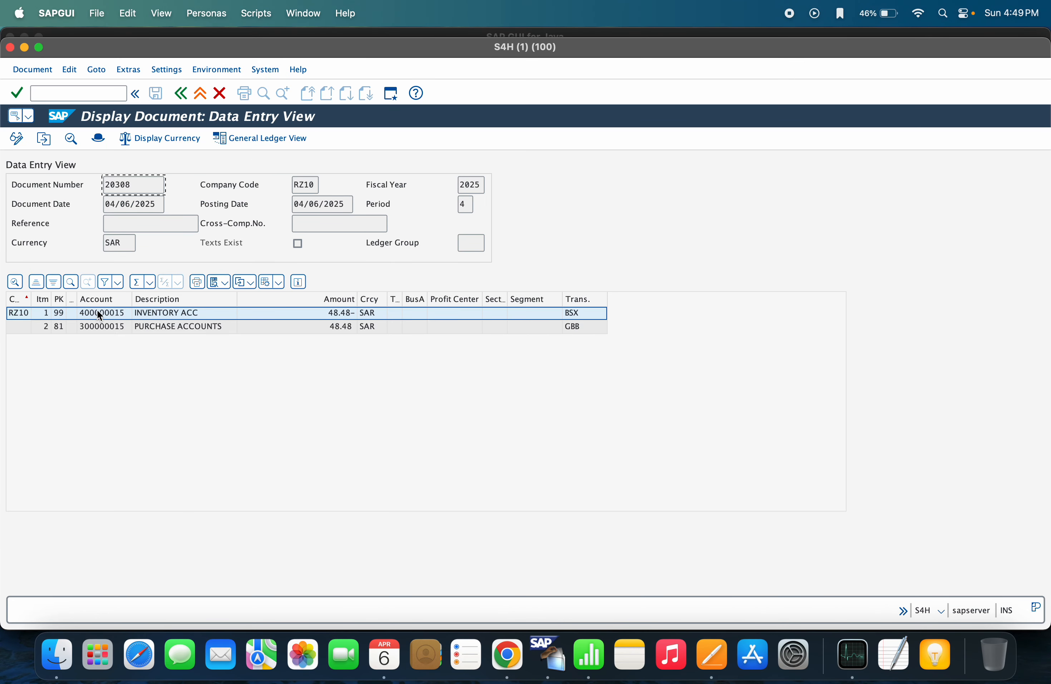
click(98, 302)
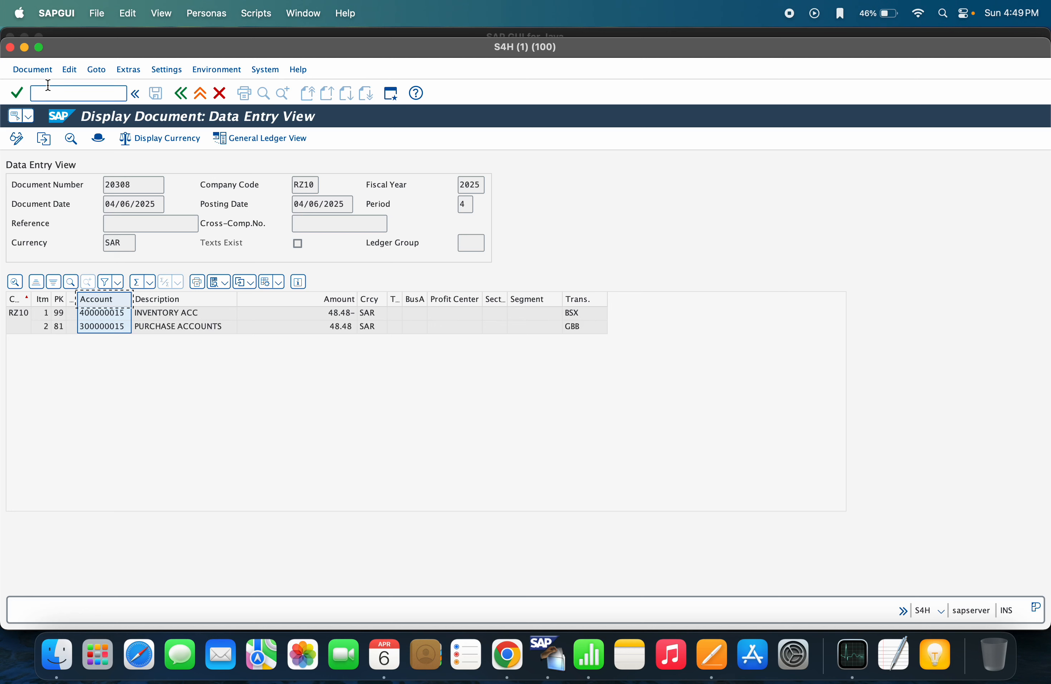
text(/oo)
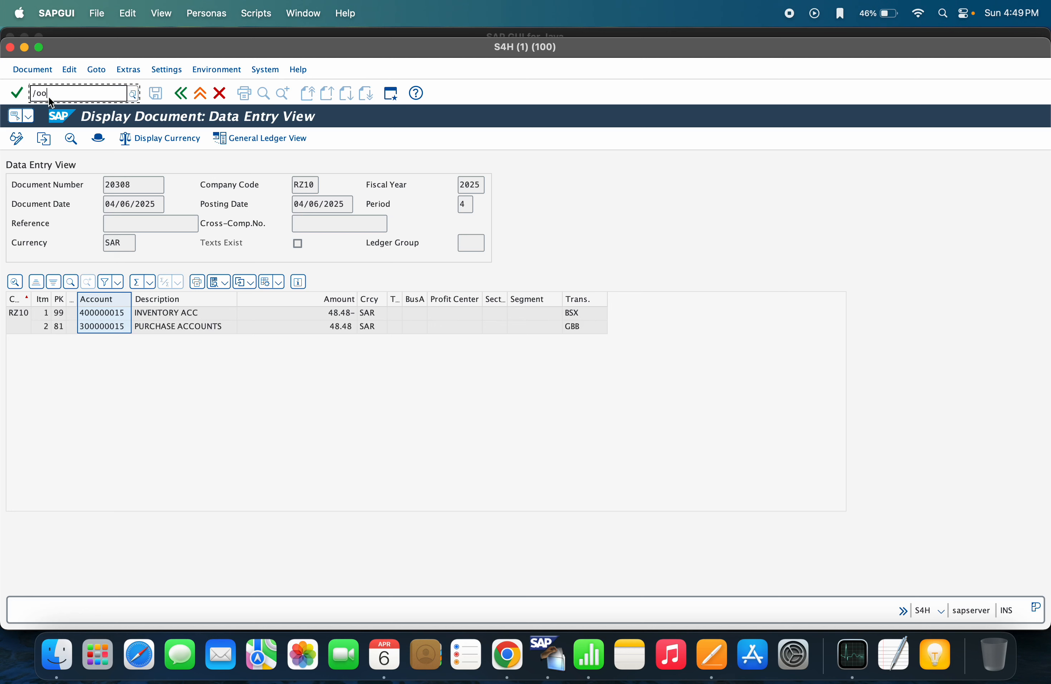
text(byc)
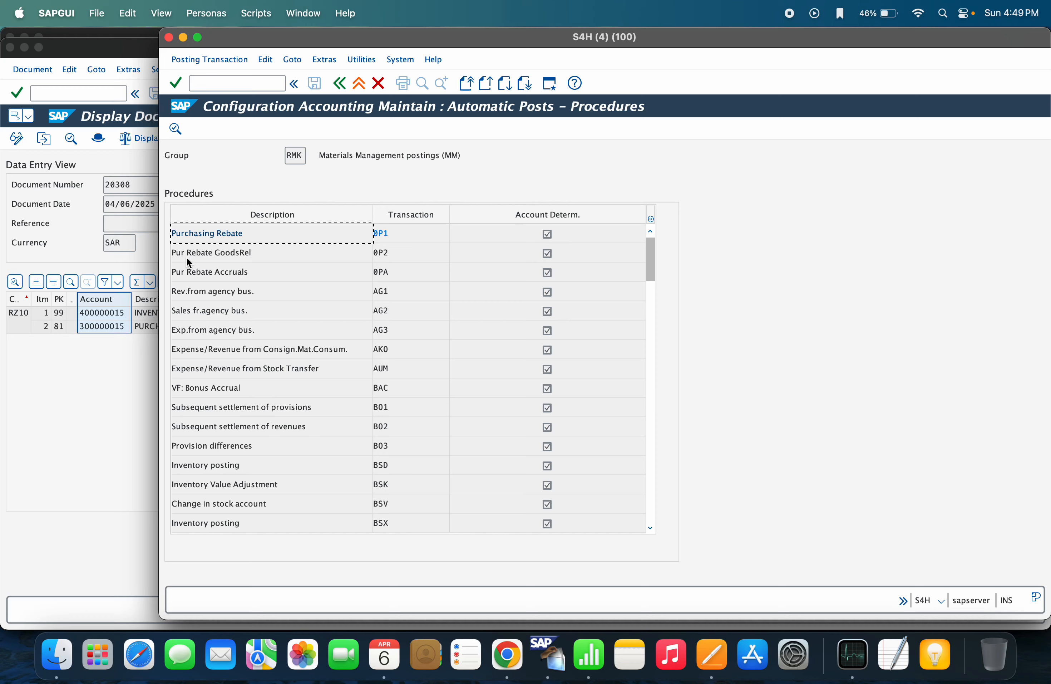
Open the BSX inventory posting accounts for chart of accounts RZ10
drag(156, 262, 143, 262)
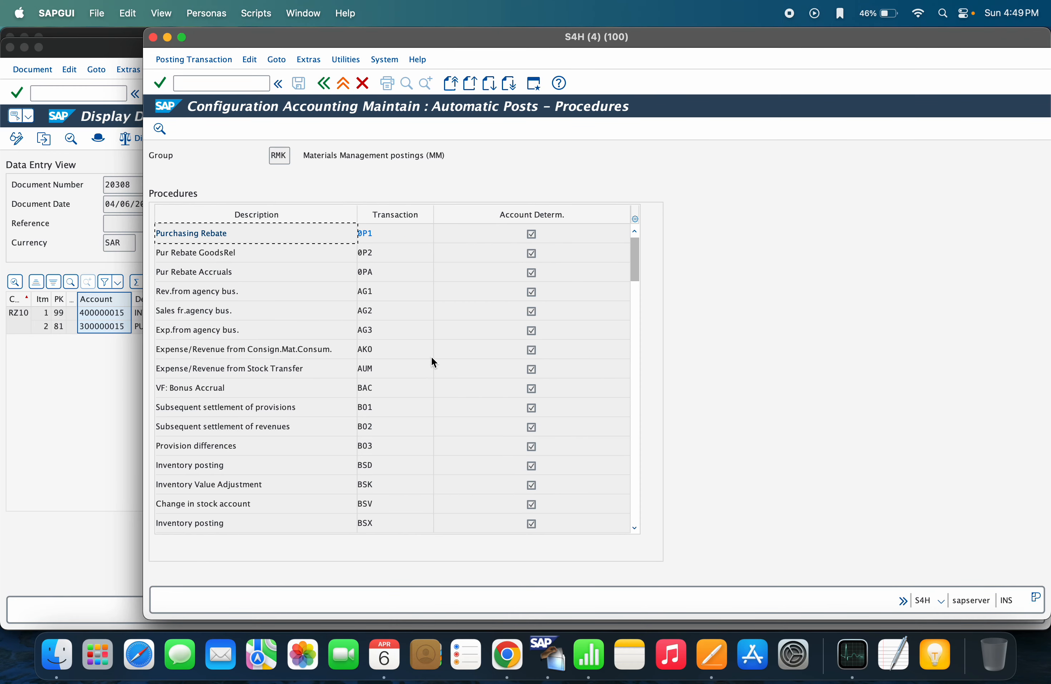
click(377, 523)
drag(362, 40, 385, 402)
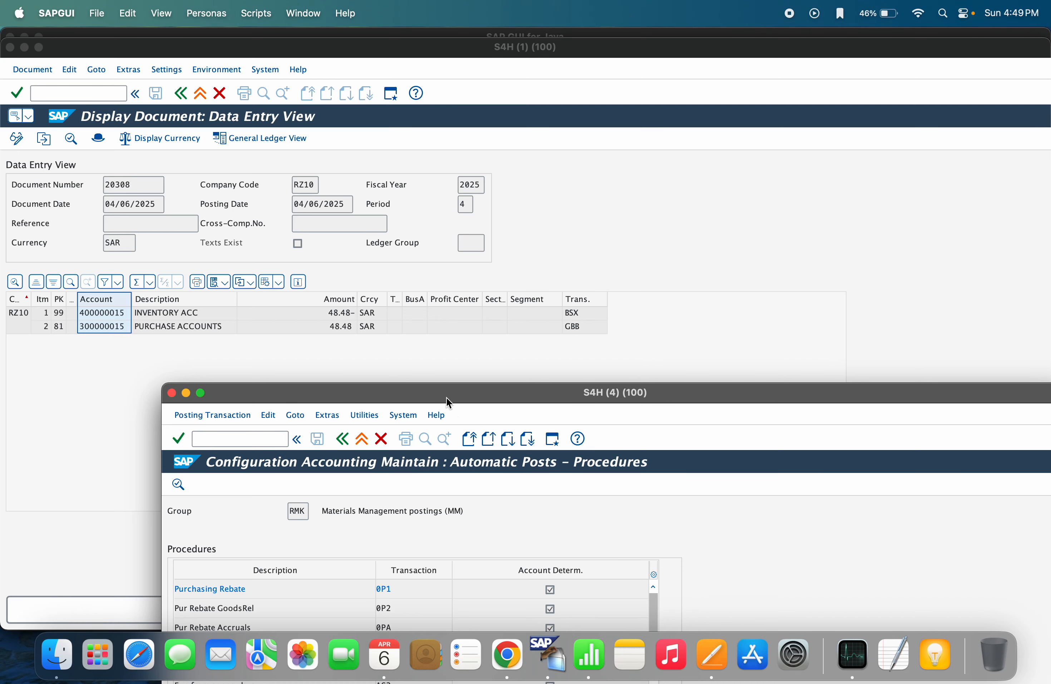
drag(446, 400, 465, 147)
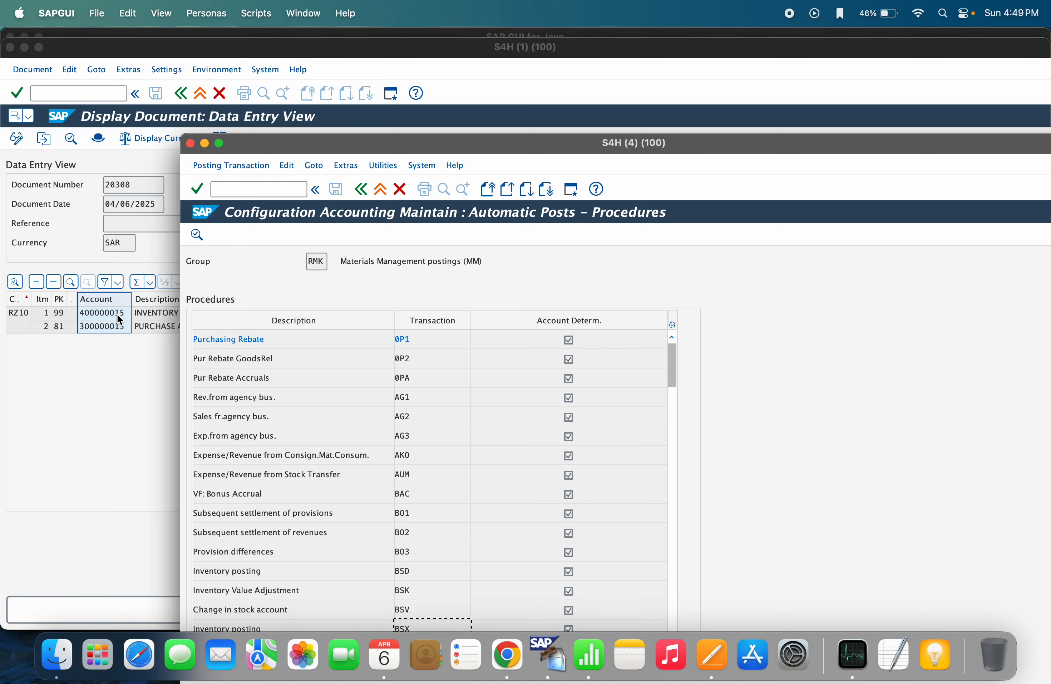
drag(470, 141, 465, 74)
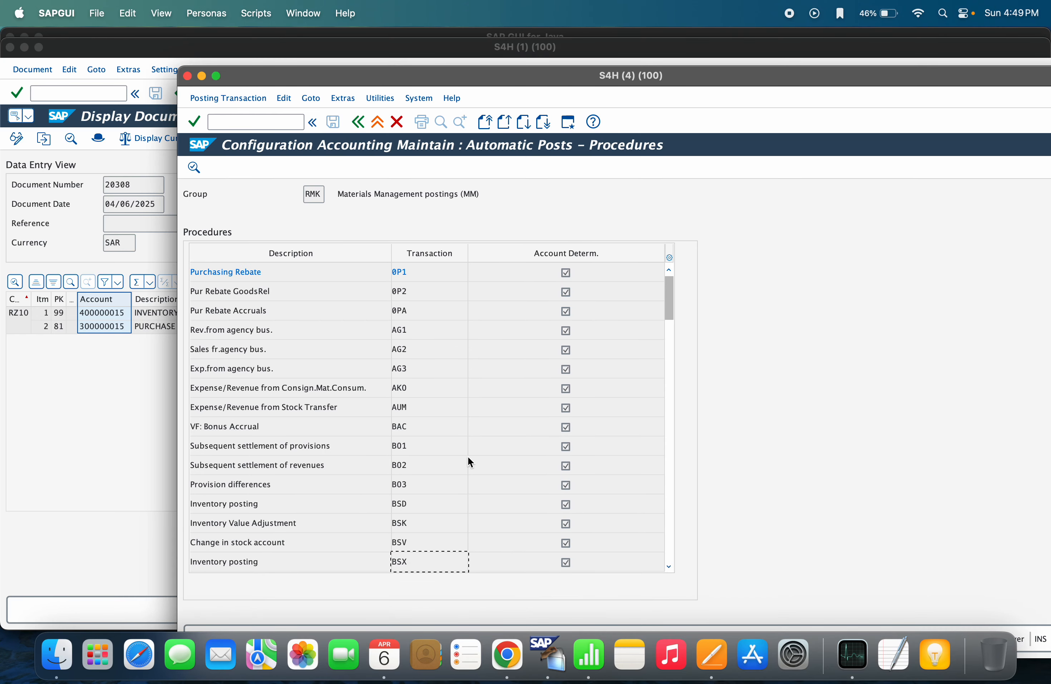
double_click(412, 561)
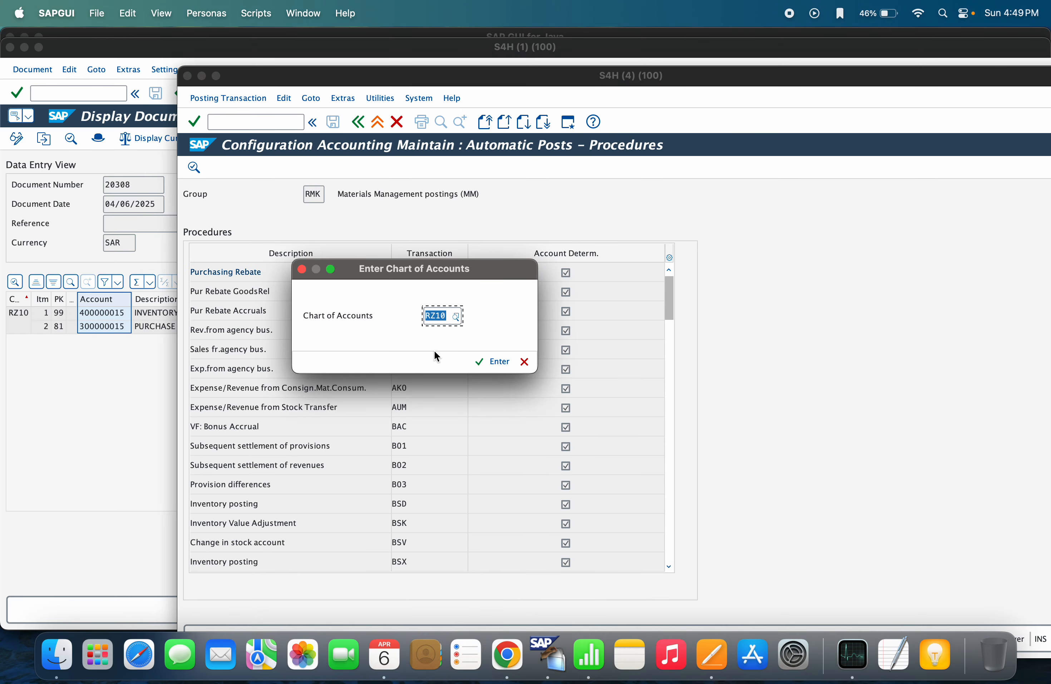
key(Return)
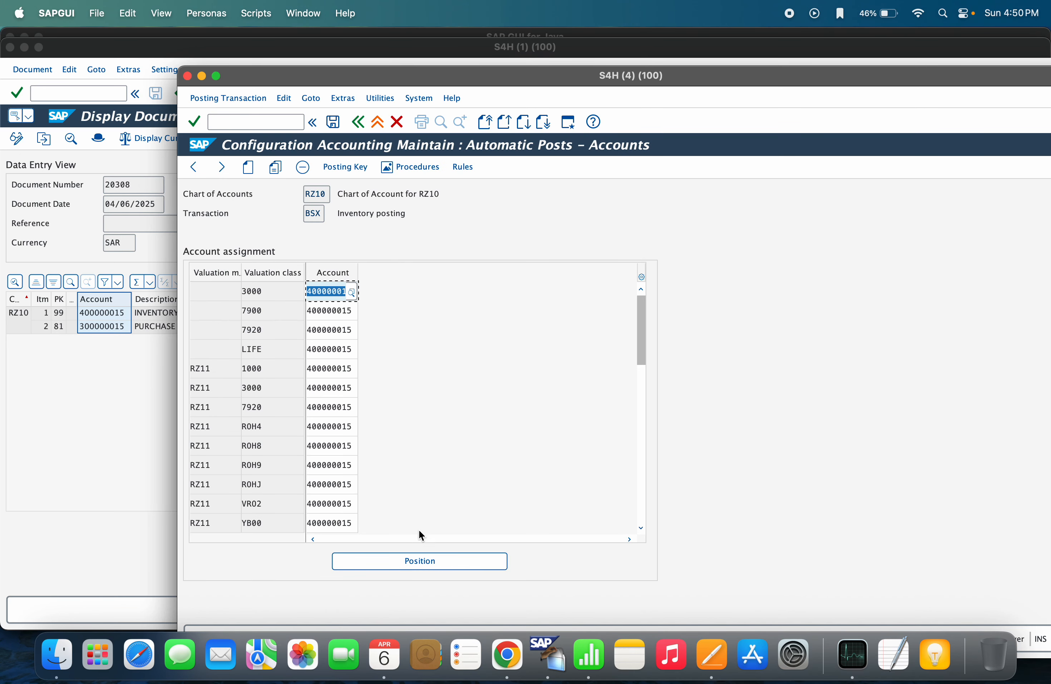
Position to RZ11 valuation class 3000, widen the Account column to confirm 400000015, and go back
click(399, 556)
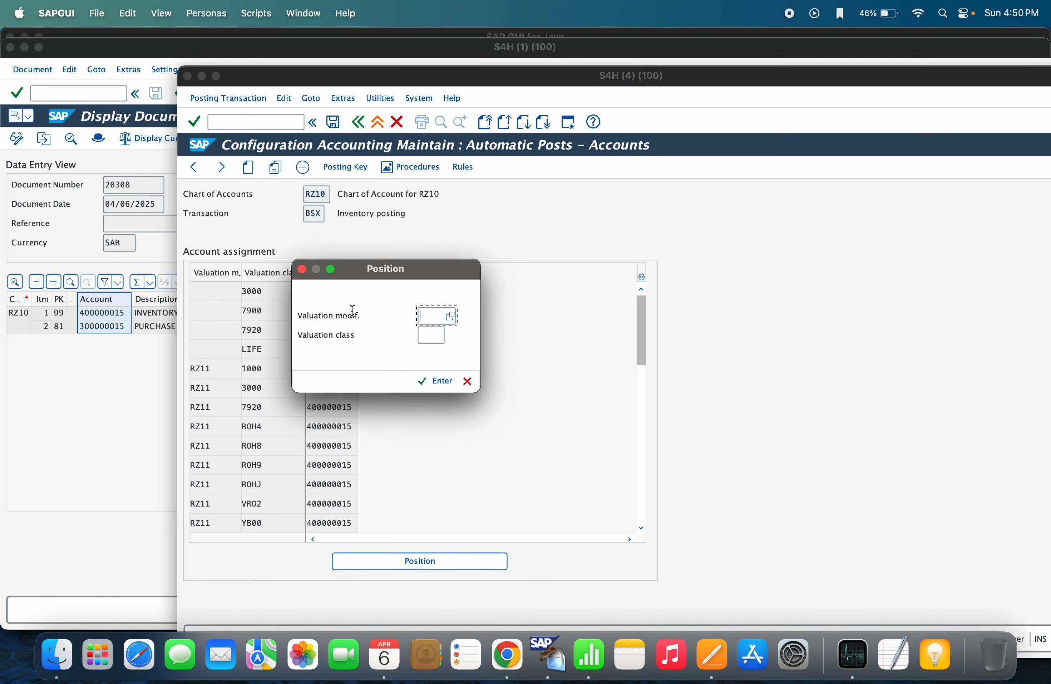
text(rz11)
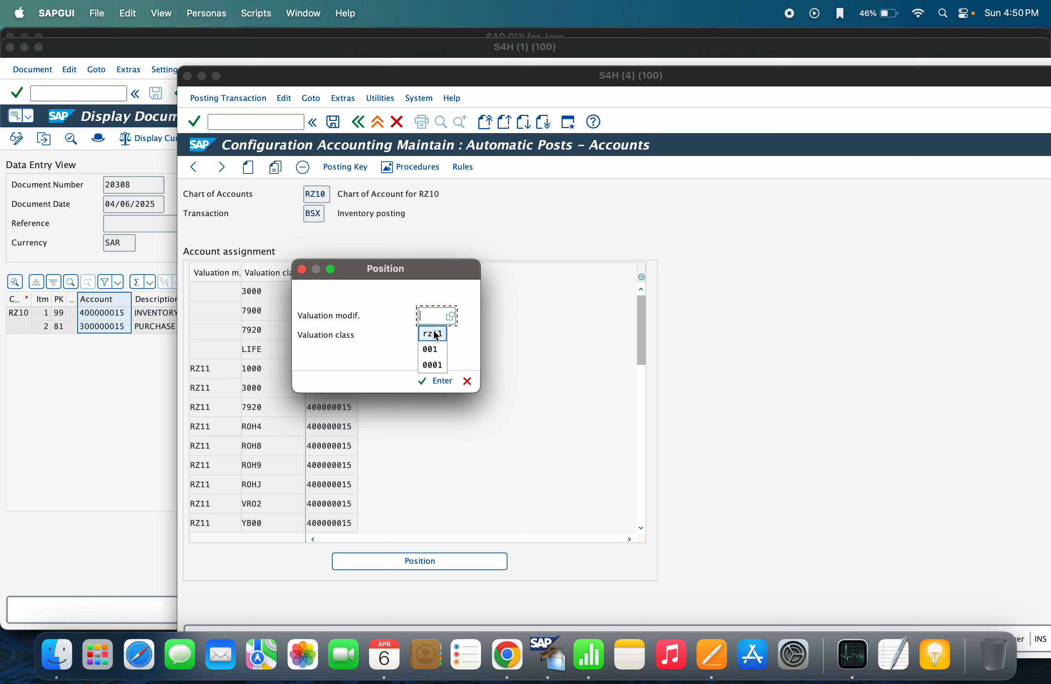
click(427, 333)
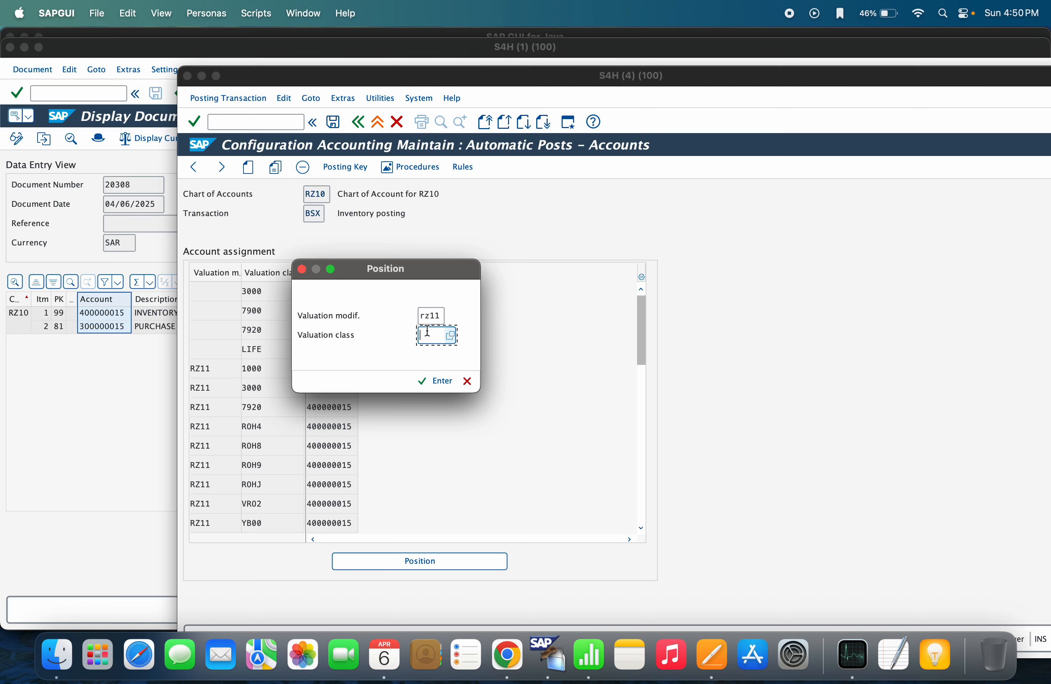
text(3000)
key(Return)
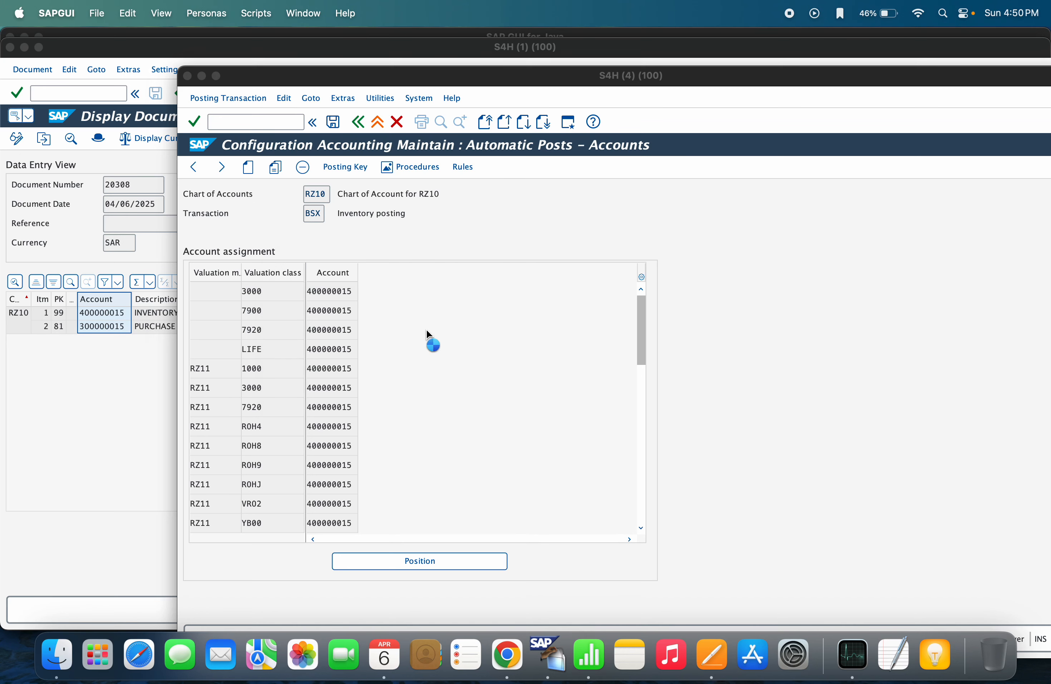
click(358, 270)
drag(358, 270, 385, 269)
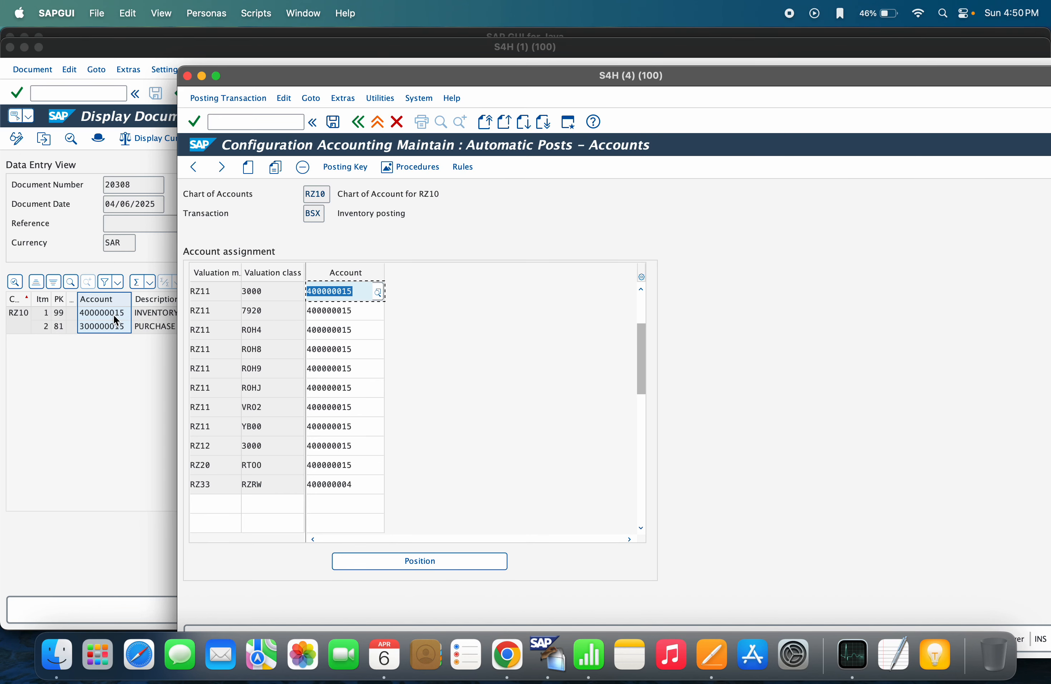
click(358, 122)
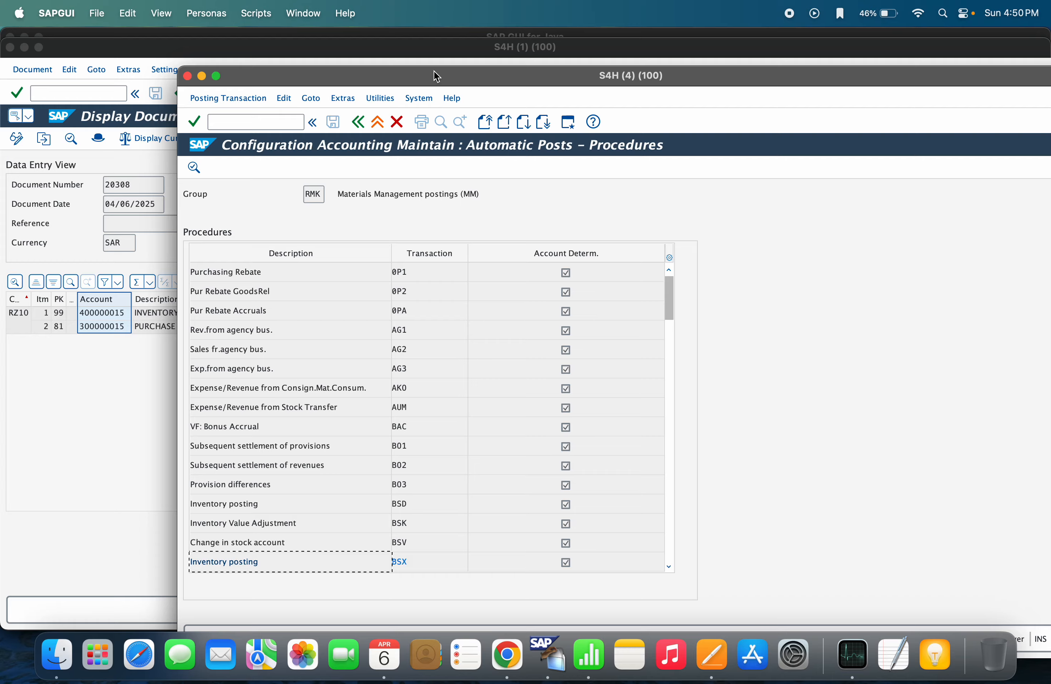
Open the GBB offsetting entry accounts from the procedures list
drag(435, 77, 418, 442)
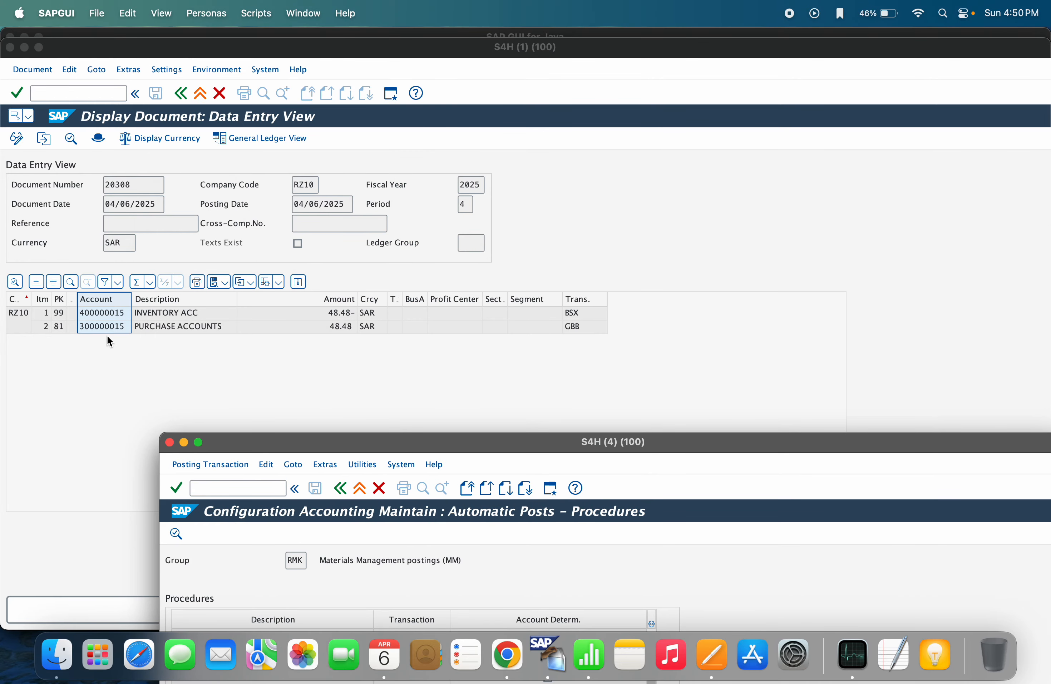
drag(405, 446, 467, 102)
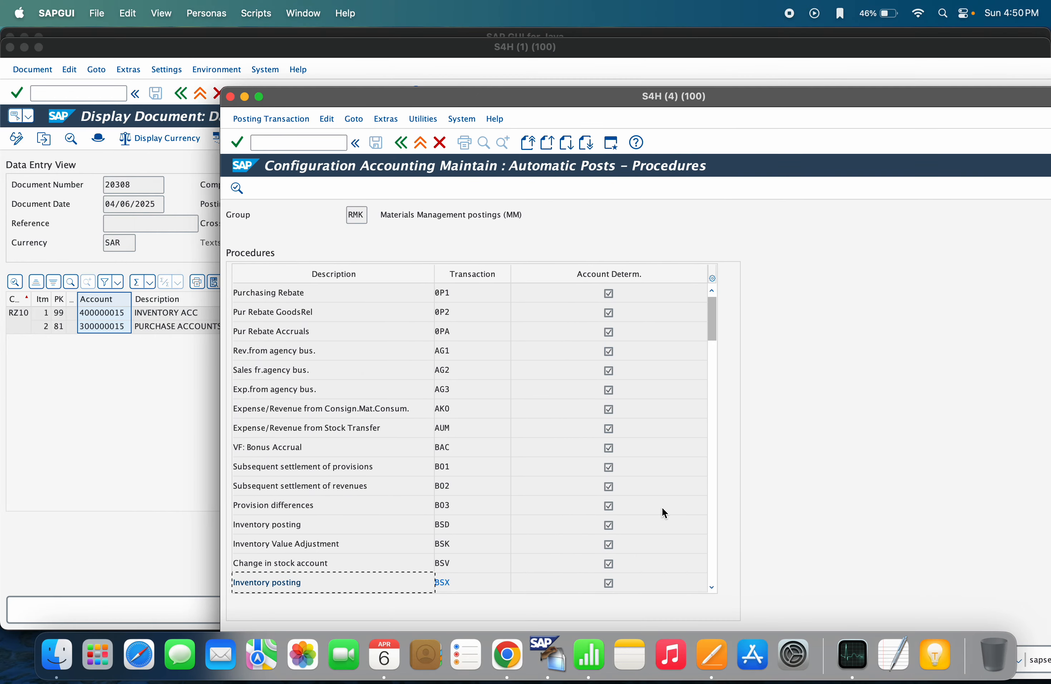
click(711, 508)
click(710, 510)
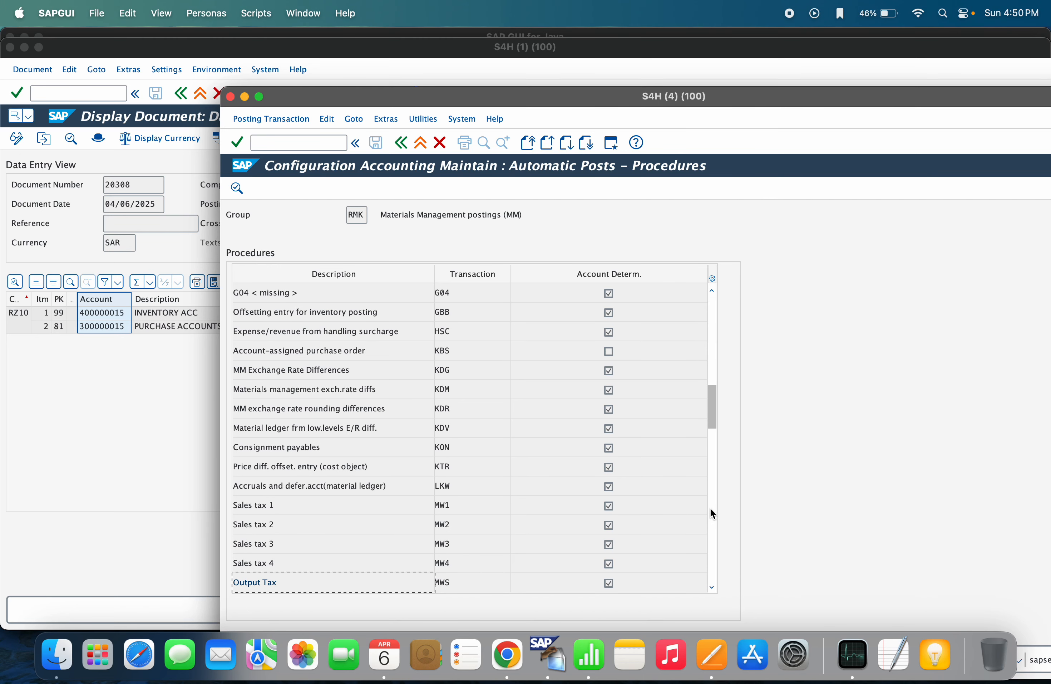
double_click(451, 309)
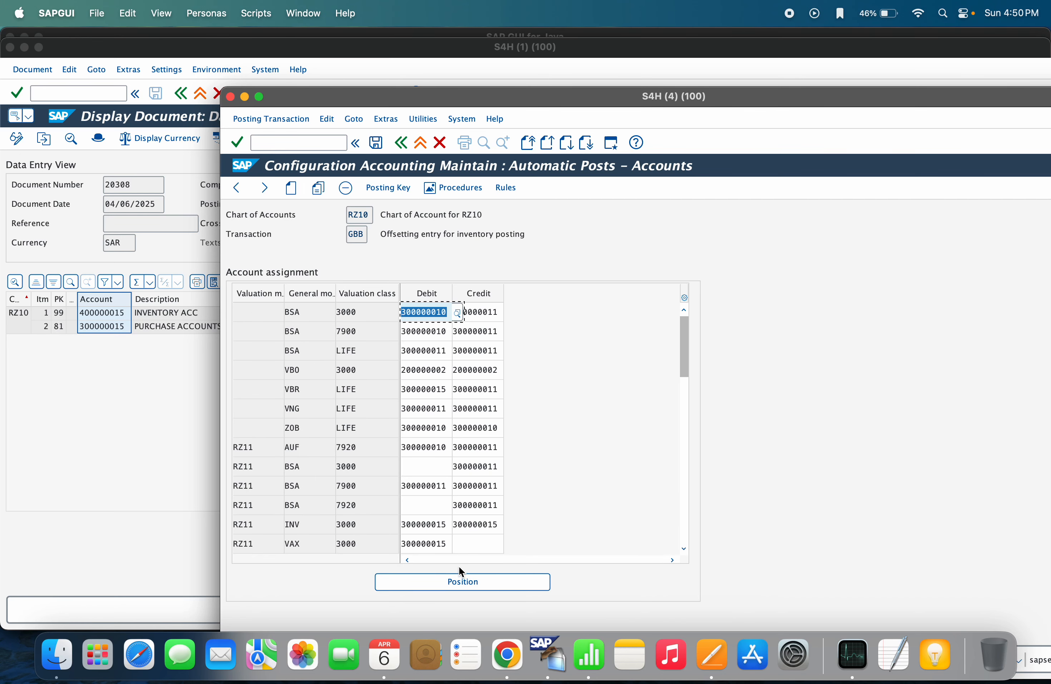
Position the GBB account list to valuation modifier RZ11 and general modification VNG
click(460, 577)
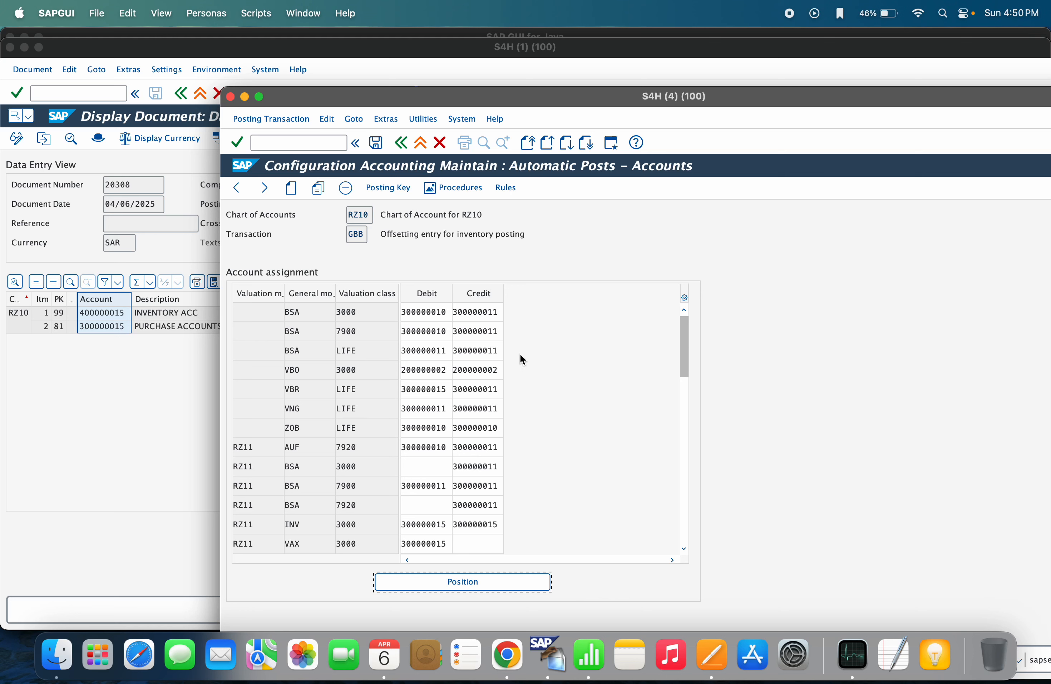
scroll(478, 373, down, 2)
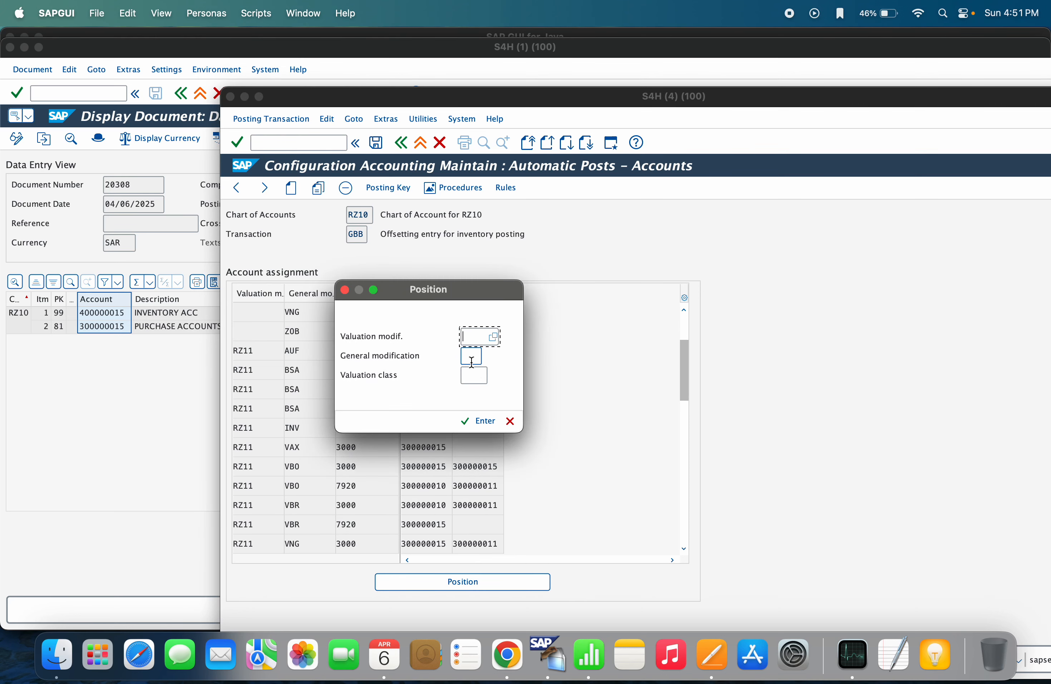
click(472, 358)
click(472, 358)
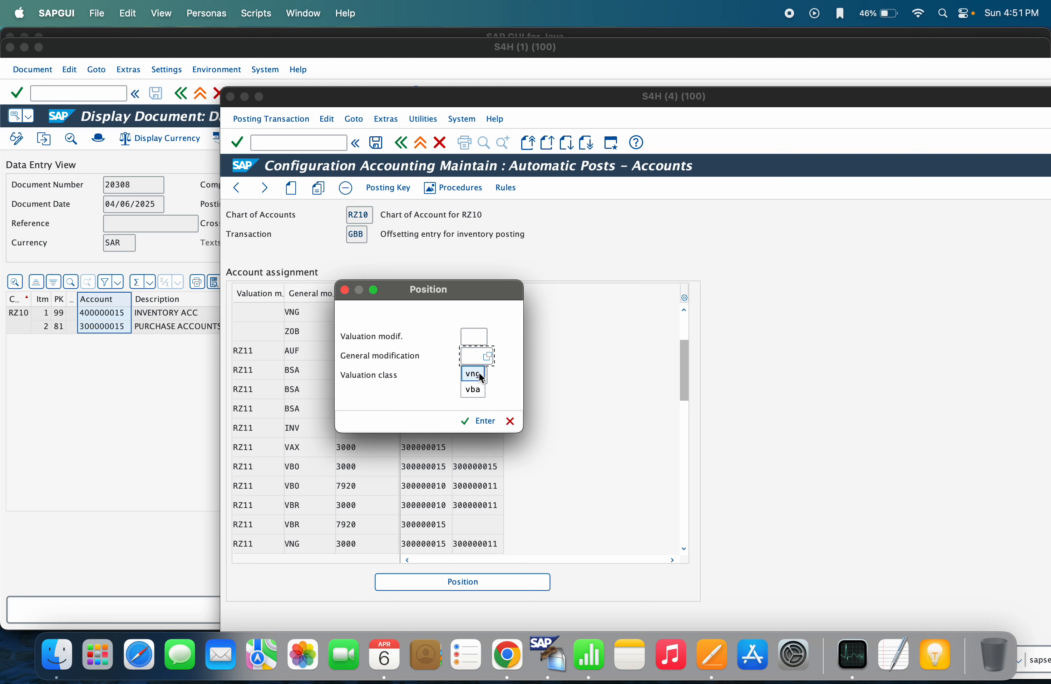
click(477, 374)
click(477, 376)
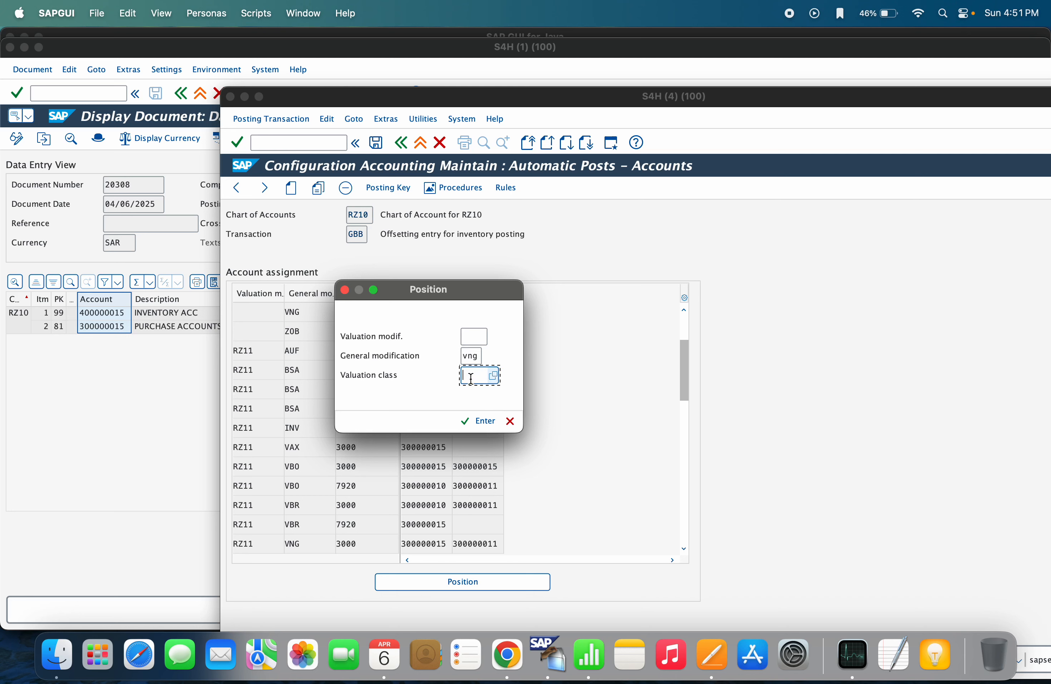
click(473, 338)
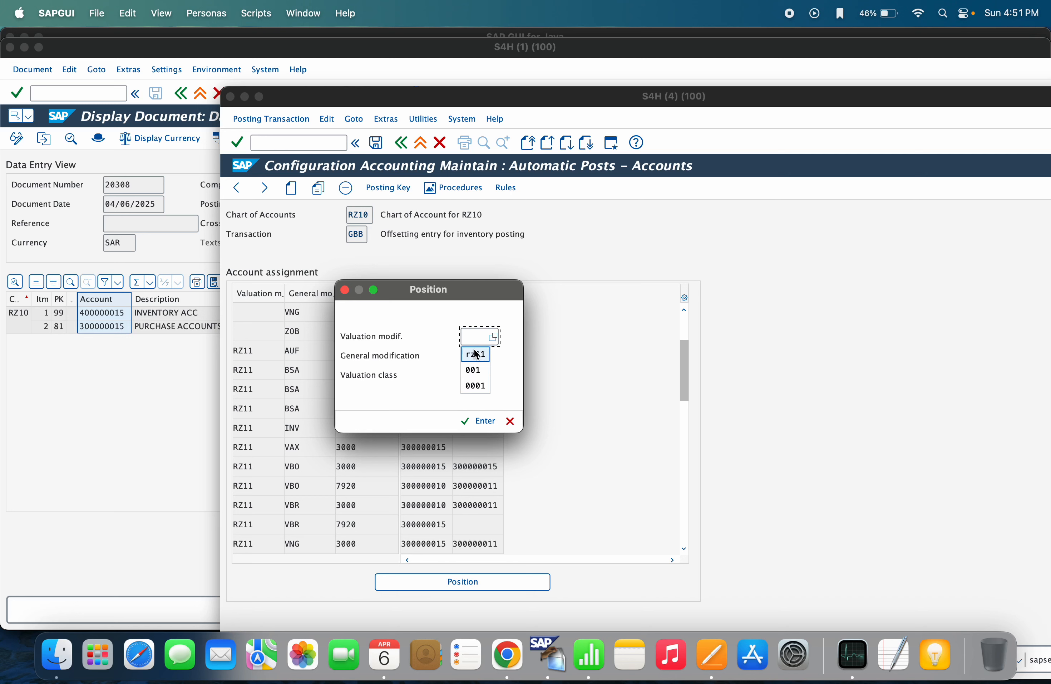
click(475, 354)
click(478, 420)
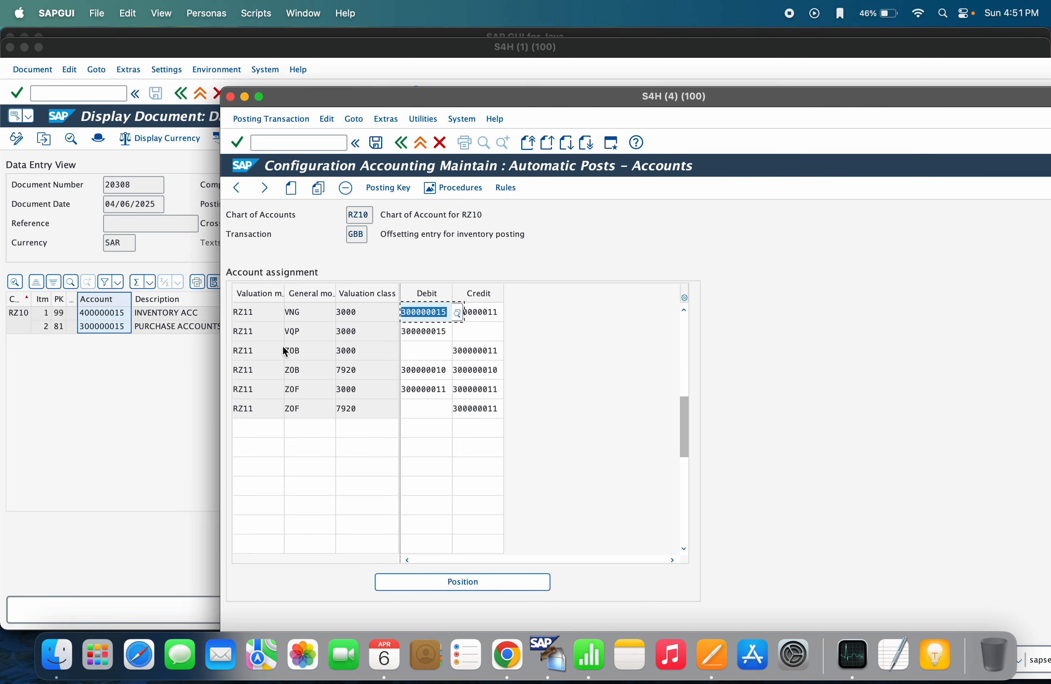
Highlight VNG, class 3000 and debit account 300000015, then compare with document 20308's GBB line
click(421, 310)
click(310, 311)
click(388, 314)
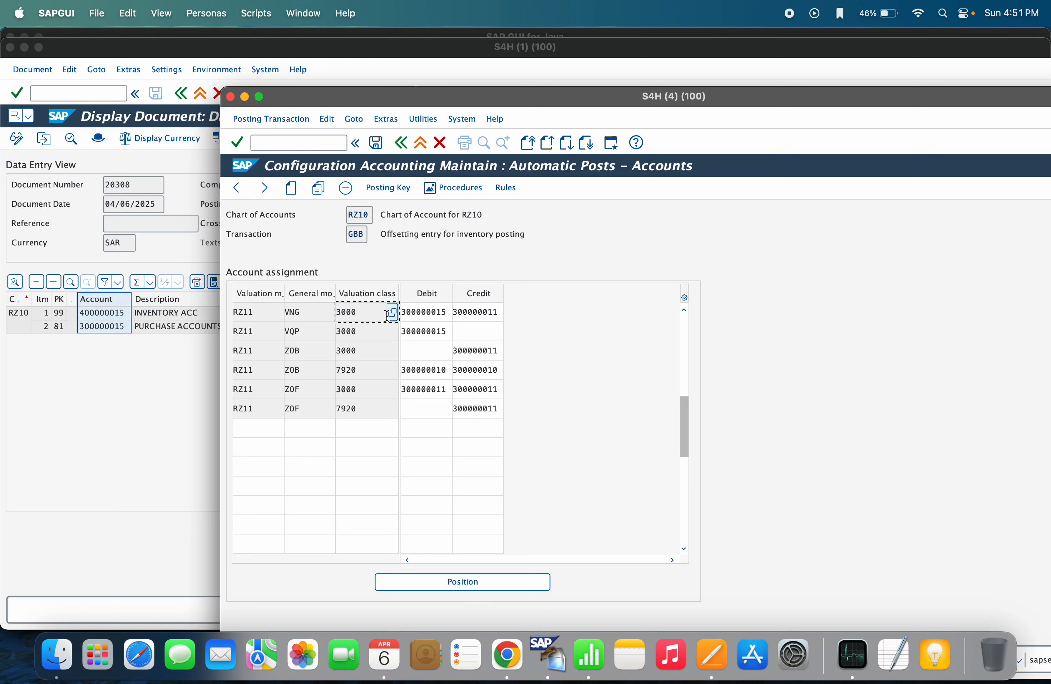
click(432, 313)
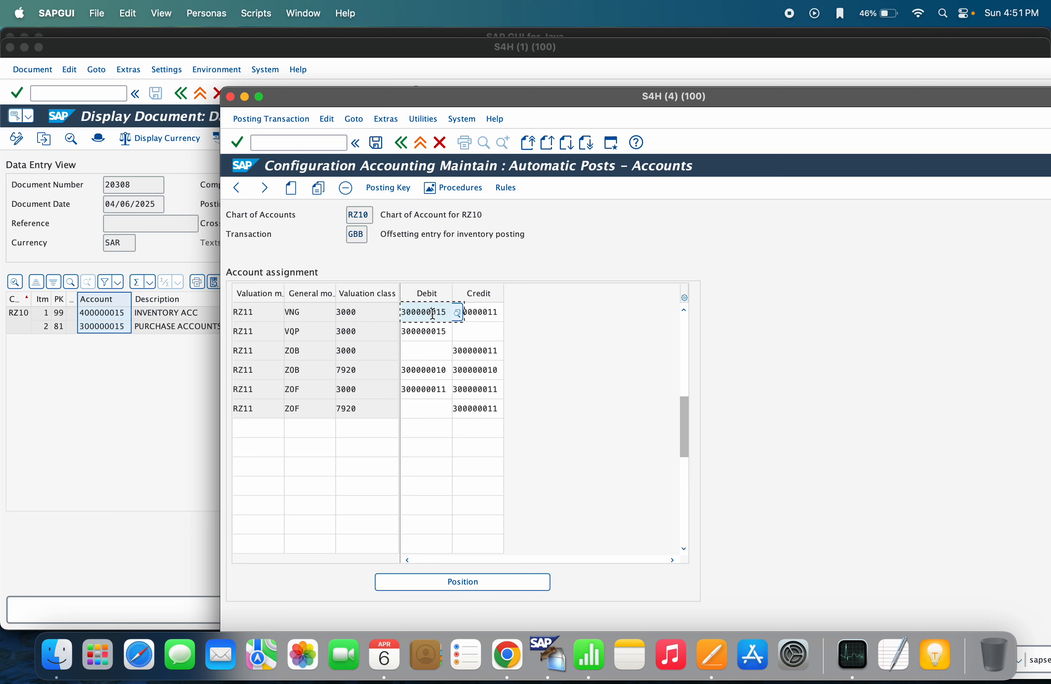
drag(445, 313, 369, 314)
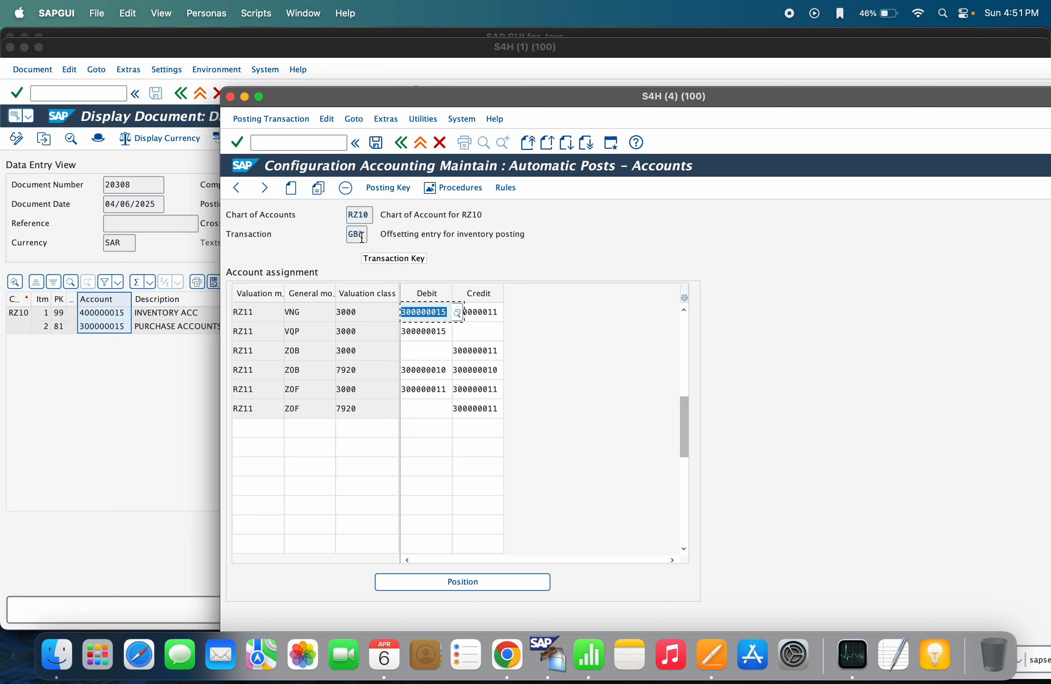
click(298, 312)
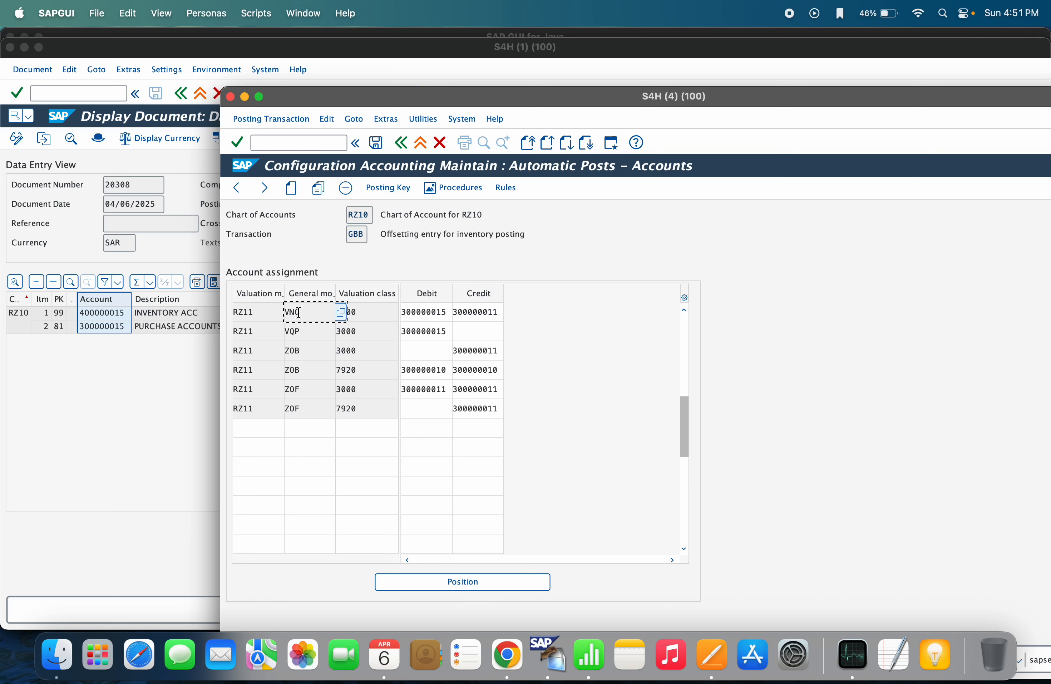
double_click(298, 312)
drag(595, 108, 558, 426)
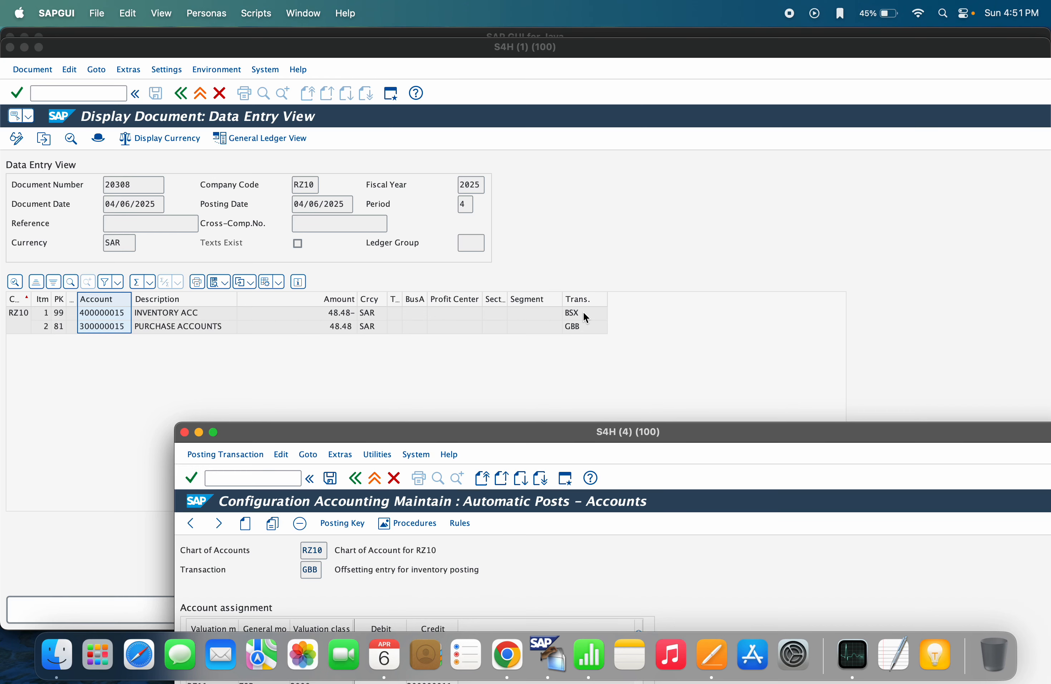
click(577, 331)
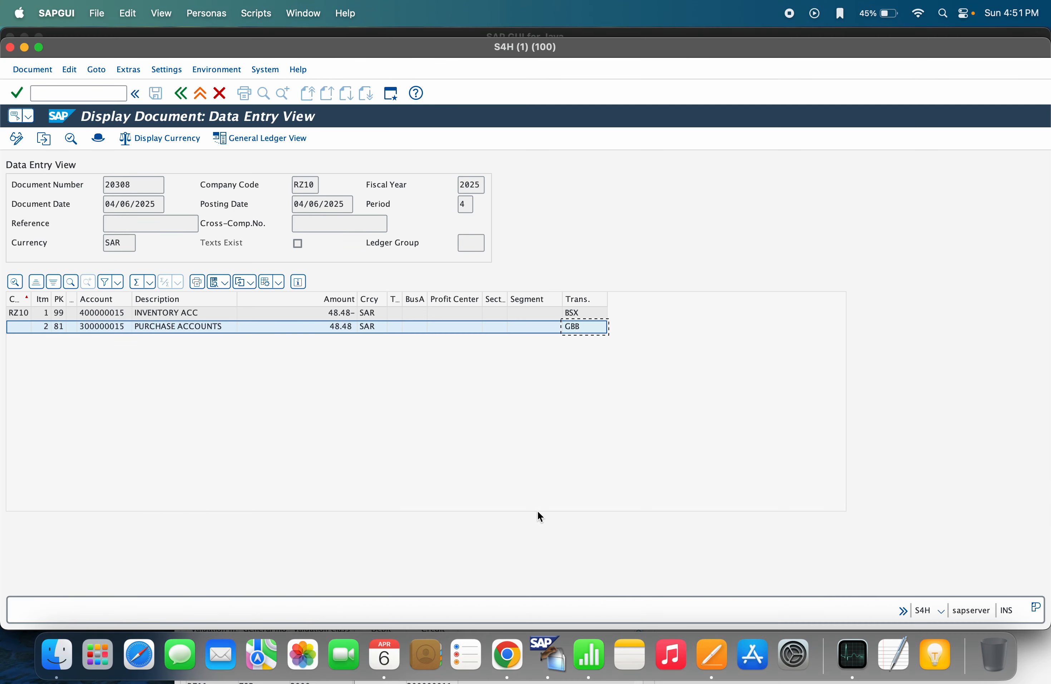
key(super+grave)
key(super+grave)
key(super+grave)
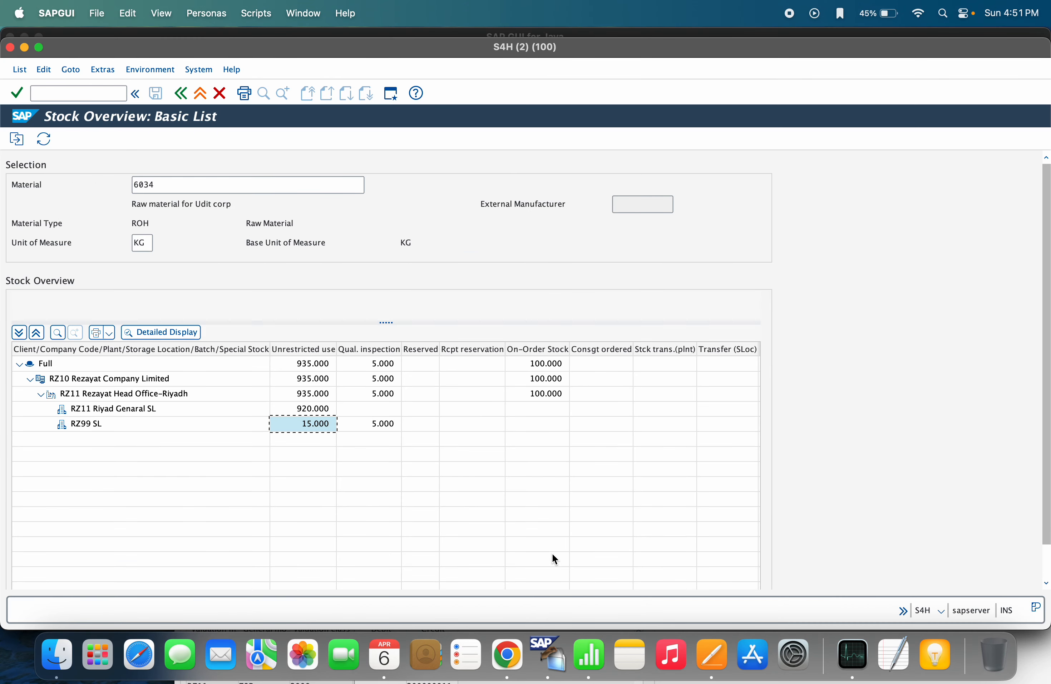
drag(566, 435, 522, 110)
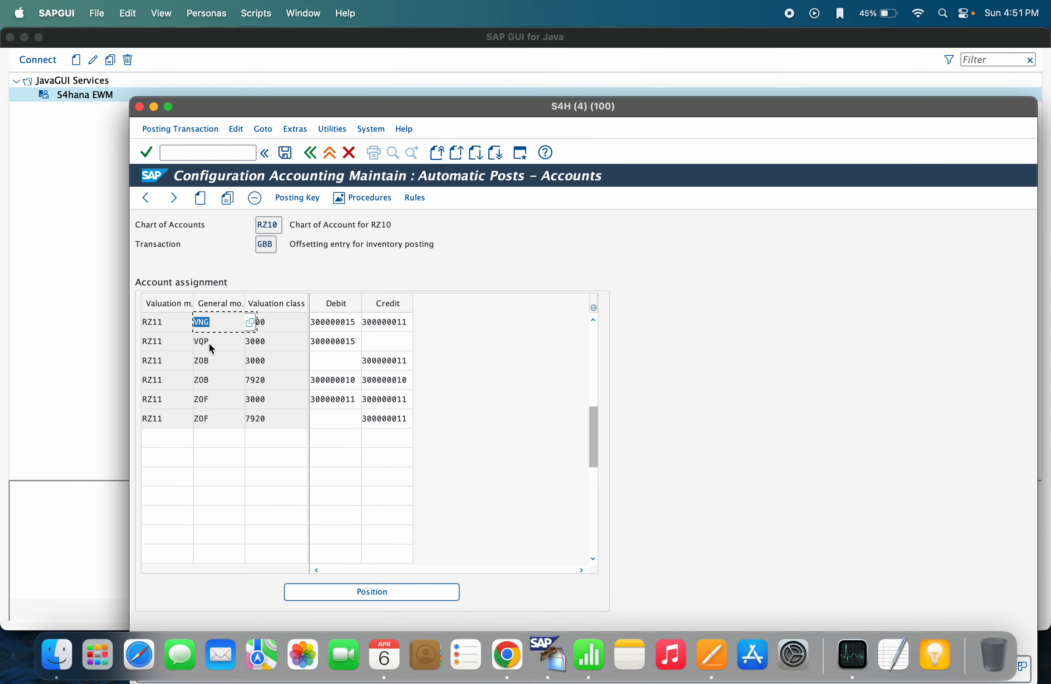
key(super+grave)
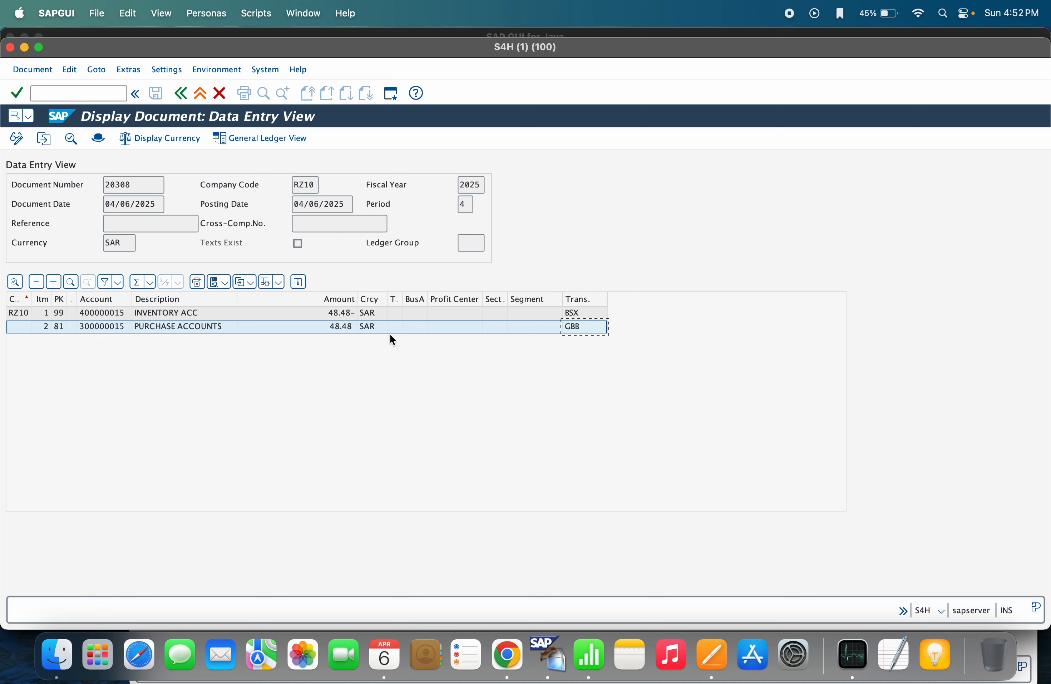
click(388, 317)
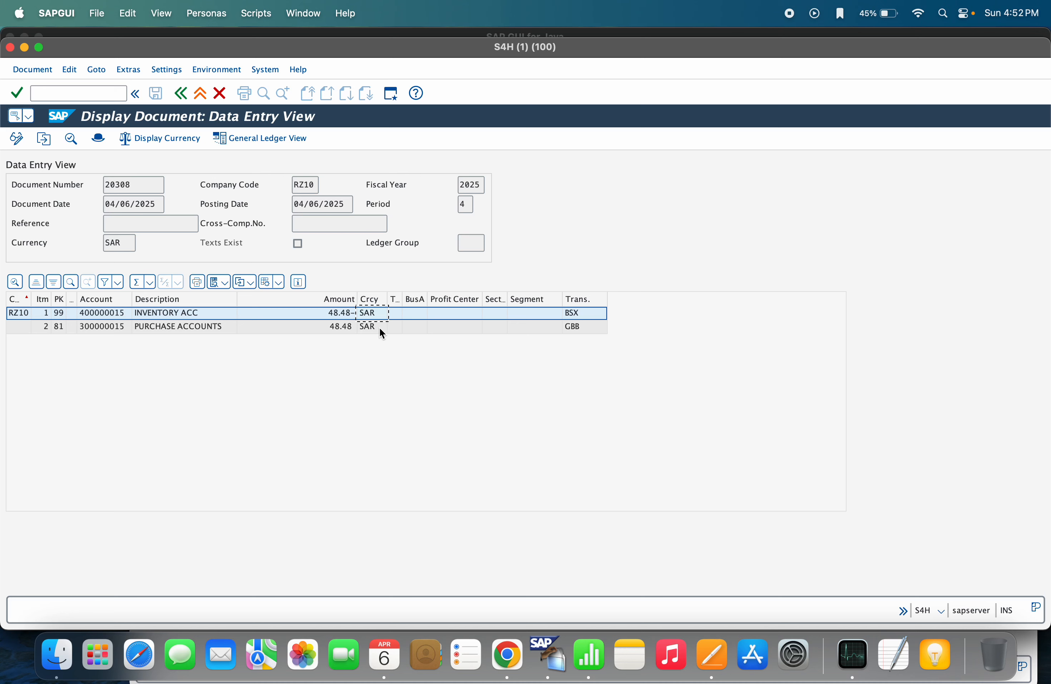
click(379, 327)
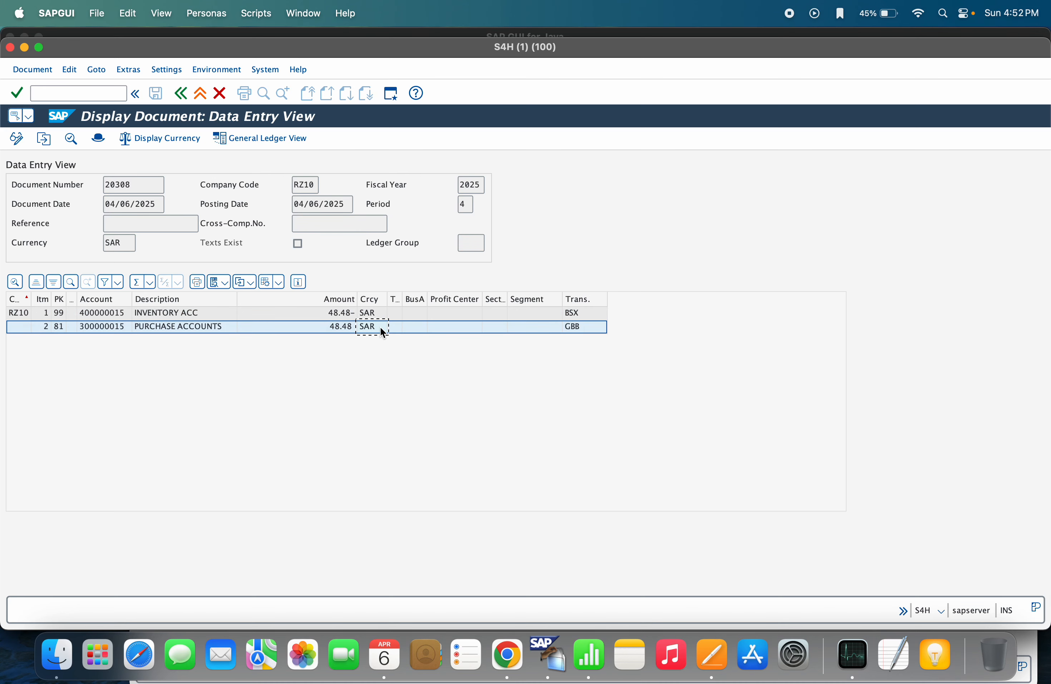